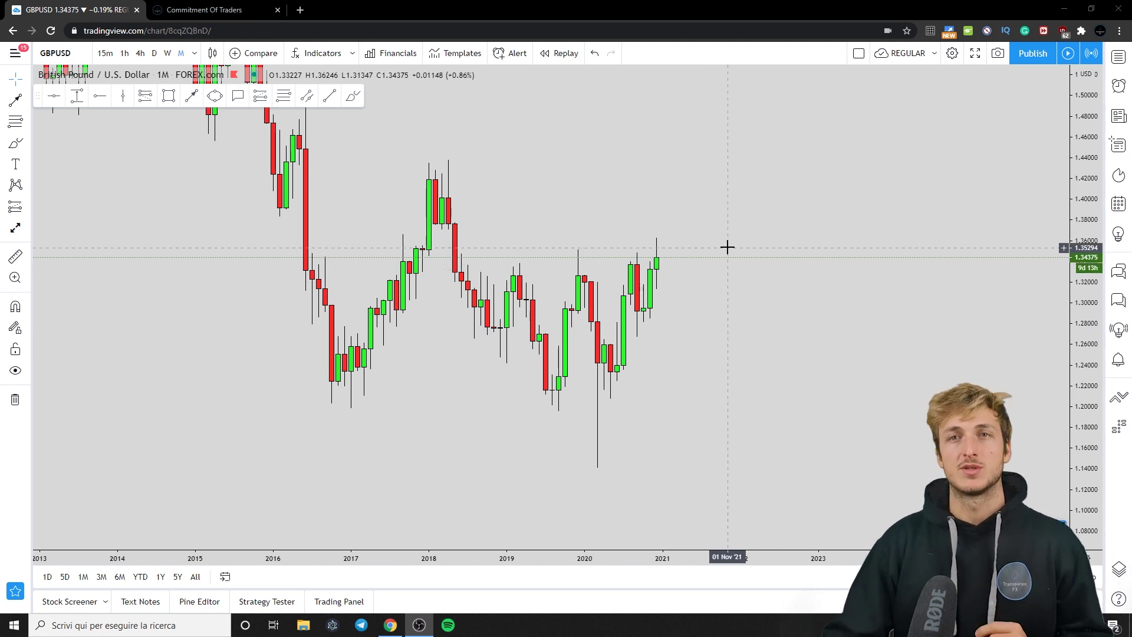
Open the Commitment of Traders site, submit its saved access password and highlight the page's Commitment of Traders heading
click(256, 17)
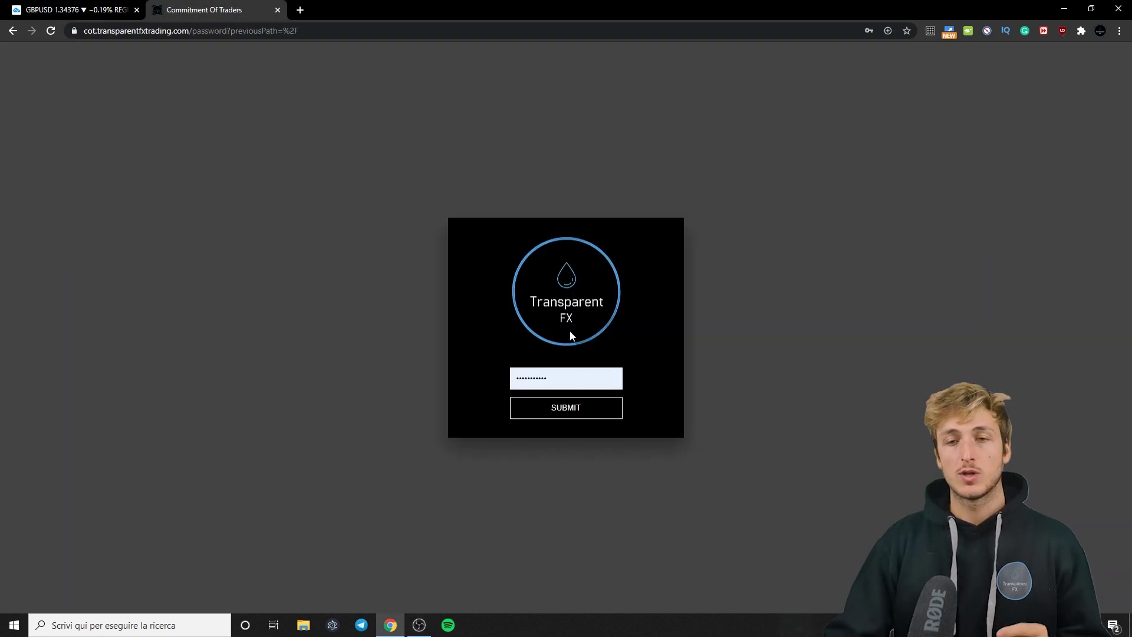
click(575, 406)
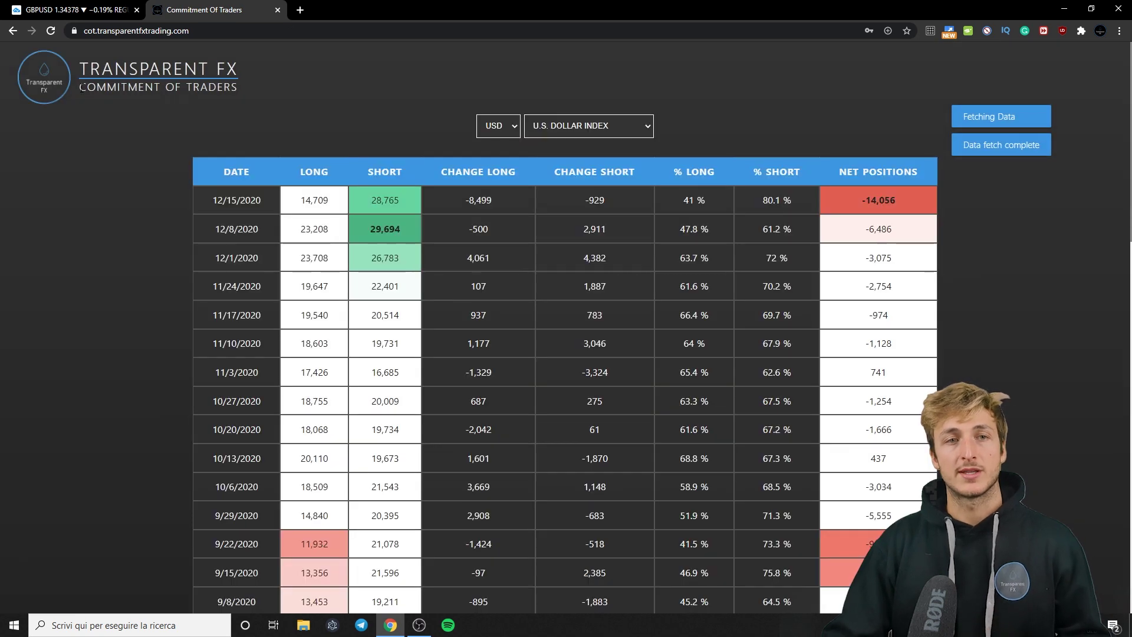
drag(82, 88, 250, 95)
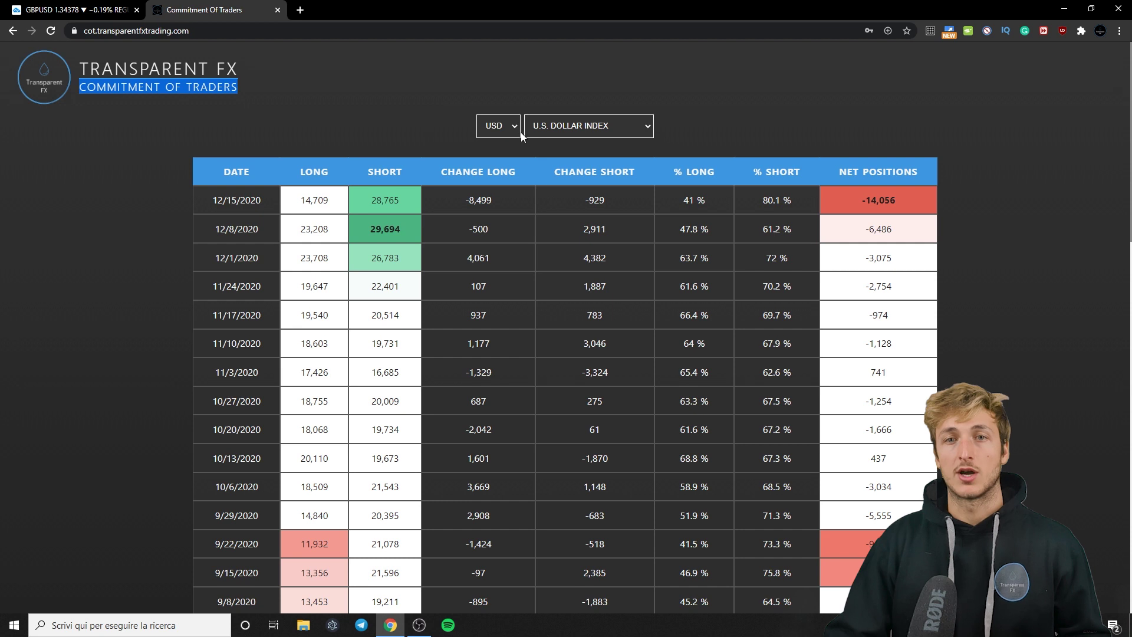
Show the Commitment of Traders positions table for GBP, British Pound Sterling
click(498, 126)
click(498, 181)
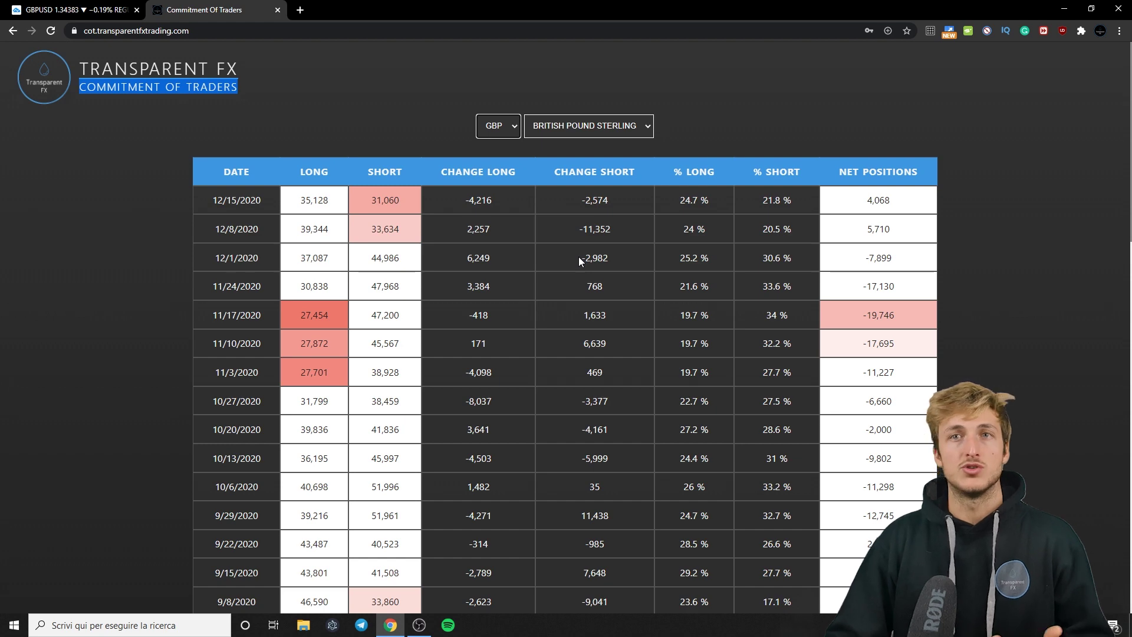
click(437, 157)
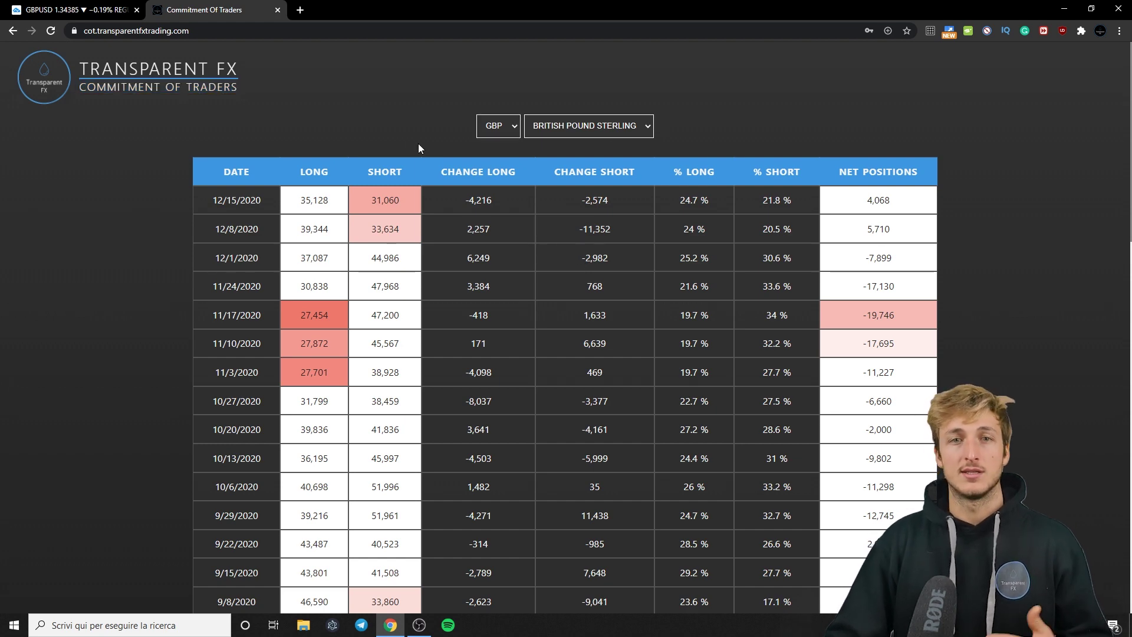
Return to the GBPUSD monthly chart and make room beside the latest candles
click(98, 12)
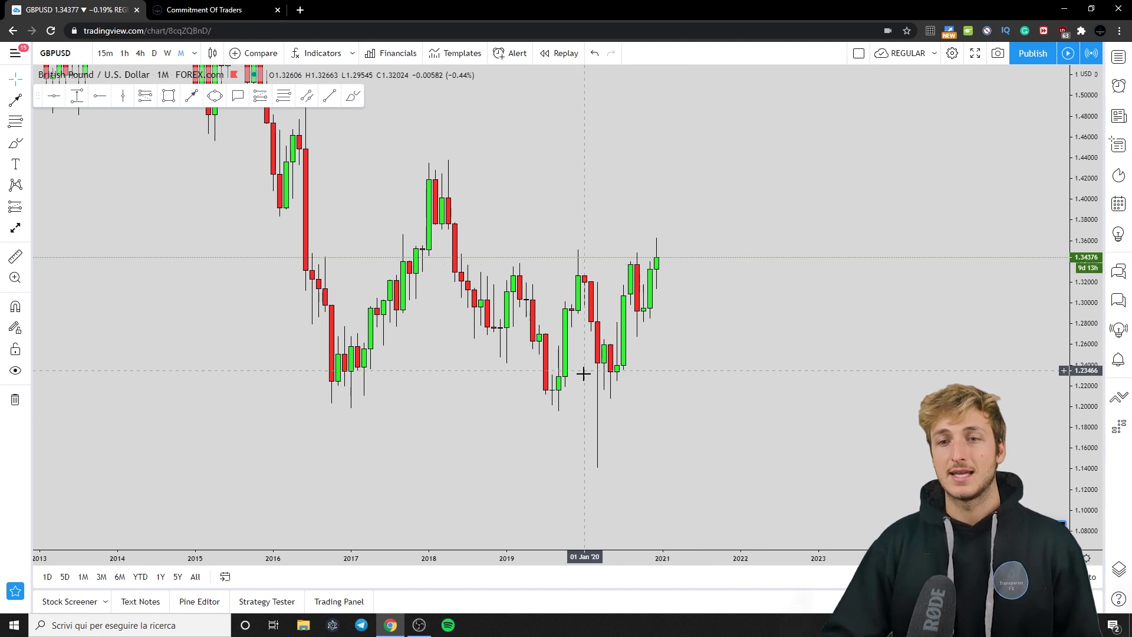
right_click(950, 334)
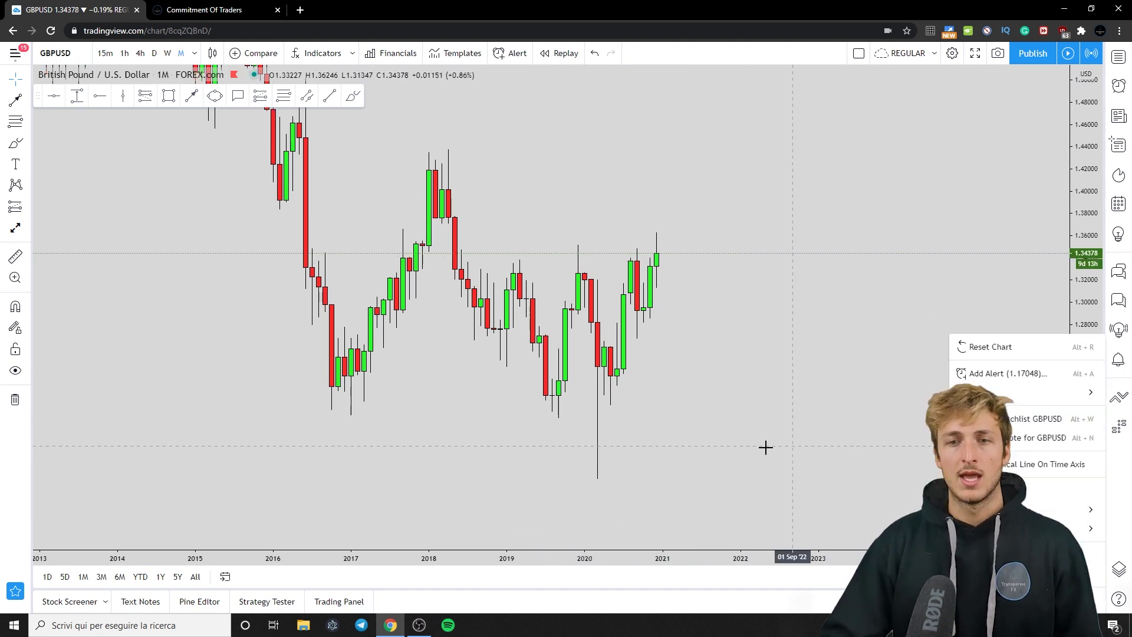
click(618, 522)
drag(584, 397, 482, 377)
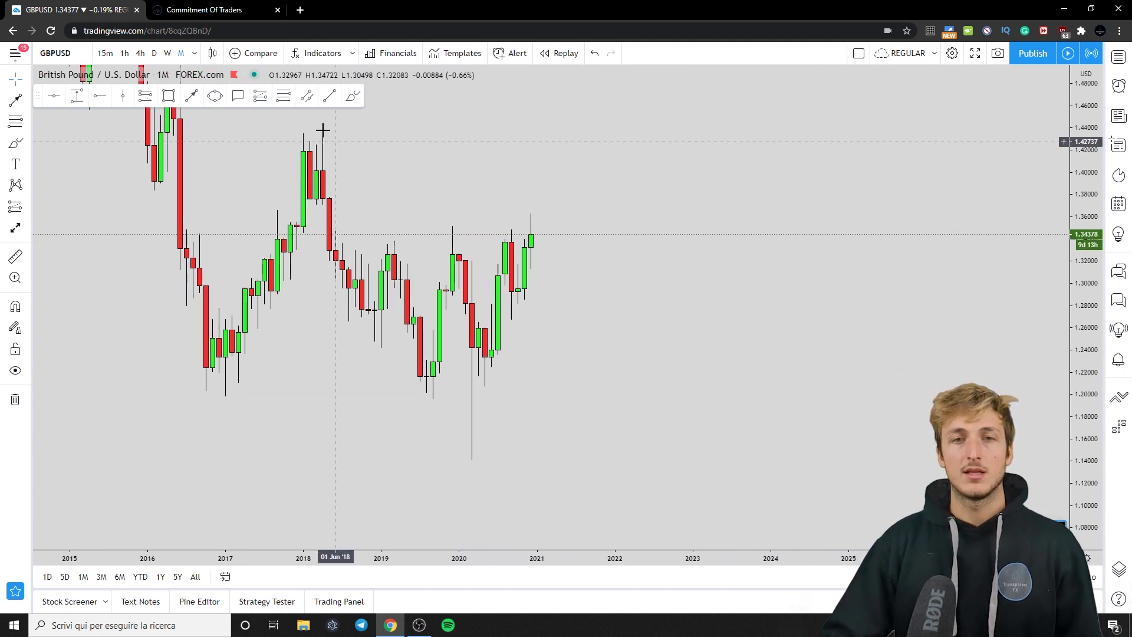
Brush a W shape over the 2020 candles and sketch a W pattern with a pullback in the empty 2022–2023 area
click(348, 100)
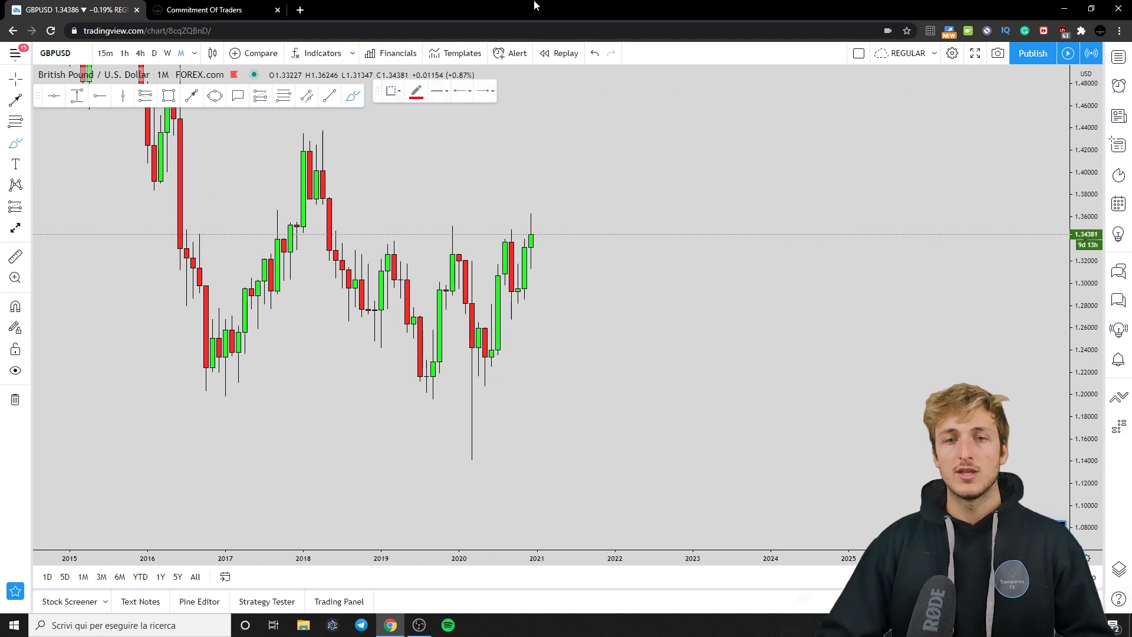
mouse_move(450, 222)
mouse_down()
mouse_move(472, 445)
mouse_move(481, 325)
mouse_move(499, 314)
mouse_move(512, 229)
mouse_up()
mouse_move(614, 229)
mouse_down()
mouse_move(627, 371)
mouse_move(659, 302)
mouse_move(687, 373)
mouse_move(716, 225)
mouse_move(750, 306)
mouse_up()
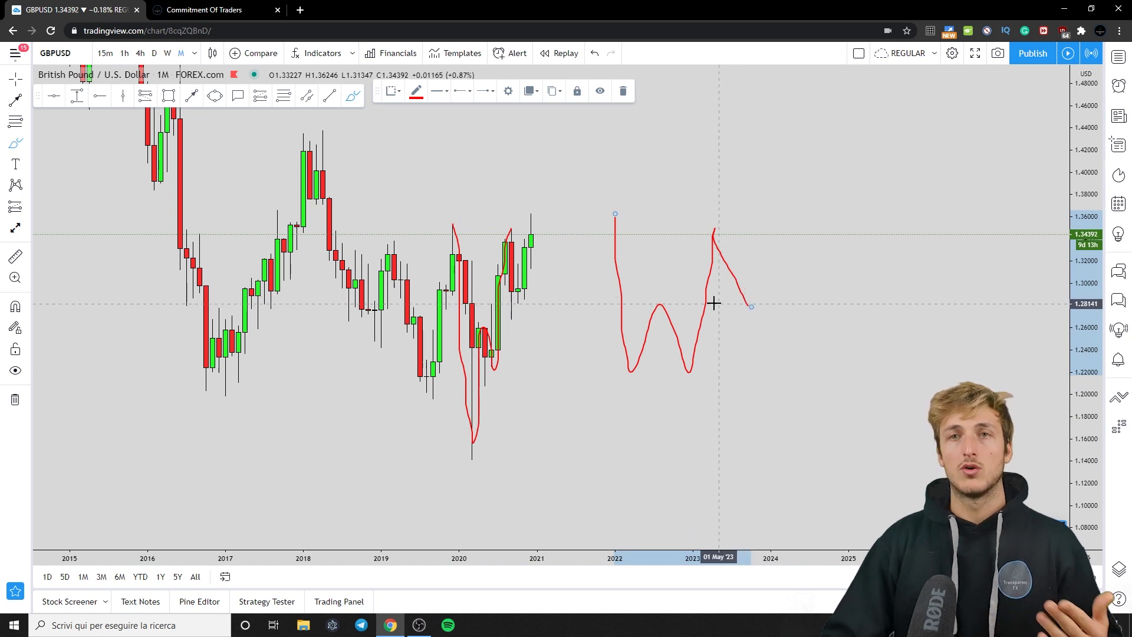
Mark the sketched W's neckline with a thin rectangle and brush the bounce from it up to about 1.36
click(169, 96)
drag(653, 303, 829, 314)
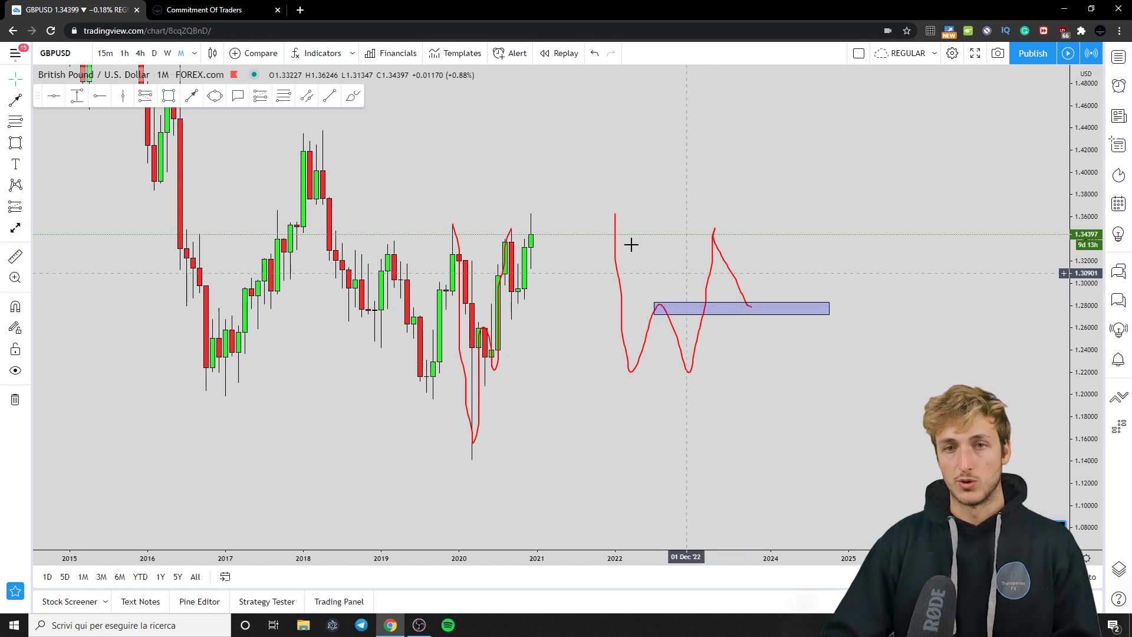
click(354, 96)
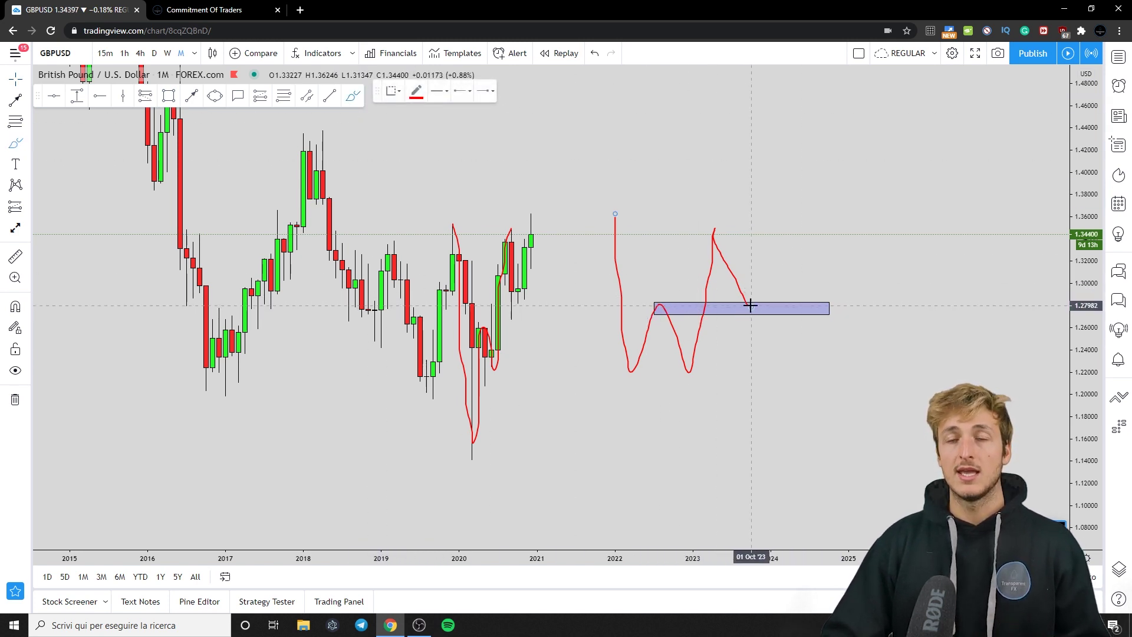
mouse_move(749, 304)
mouse_down()
mouse_move(763, 298)
mouse_move(791, 208)
mouse_up()
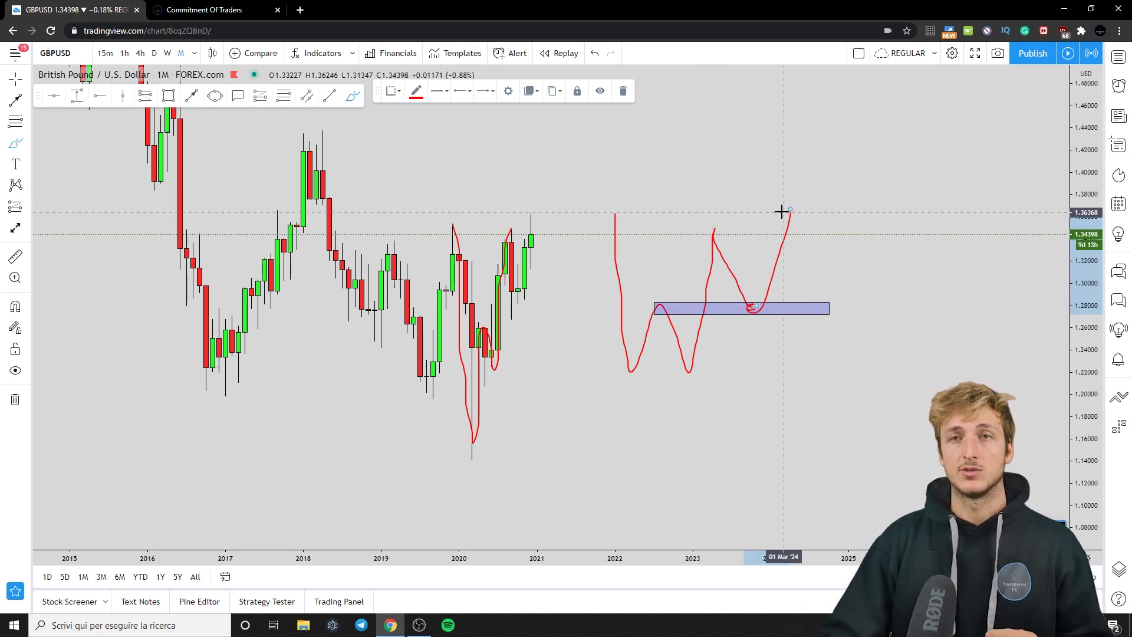
Undo the brush strokes and the neckline rectangle so the chart is clear of drawings
click(594, 53)
click(594, 53)
click(595, 53)
click(595, 54)
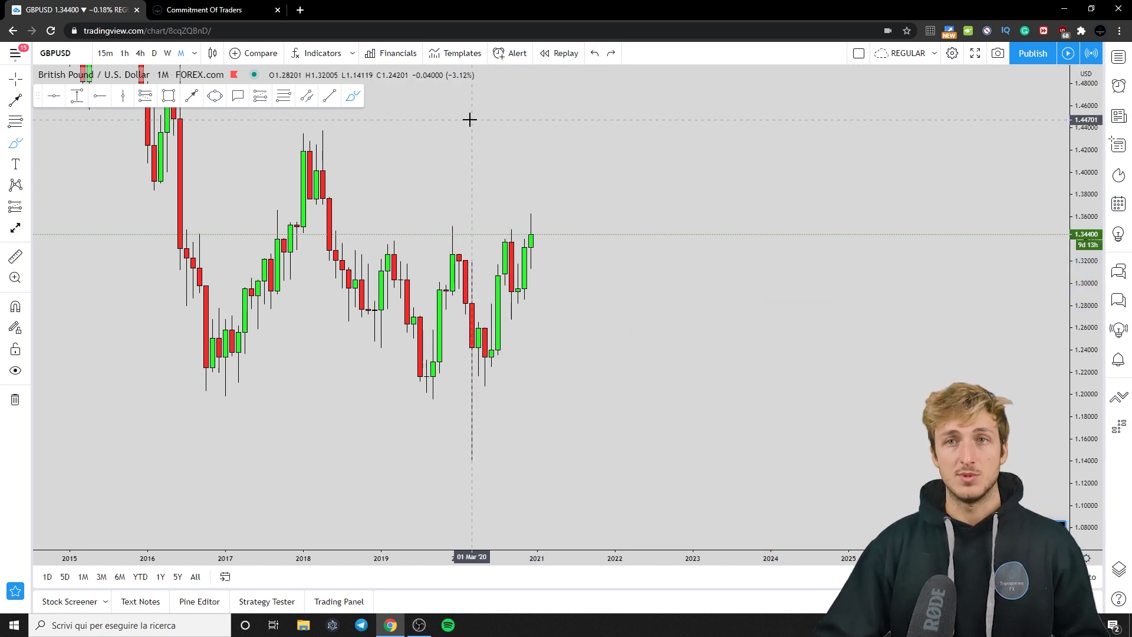
Brush the W pattern over the 2020 candles and mark its neckline and retest with a rectangle, circles and a rising stroke
mouse_move(450, 225)
mouse_down()
mouse_move(455, 407)
mouse_move(475, 398)
mouse_move(506, 240)
mouse_move(521, 311)
mouse_up()
click(168, 96)
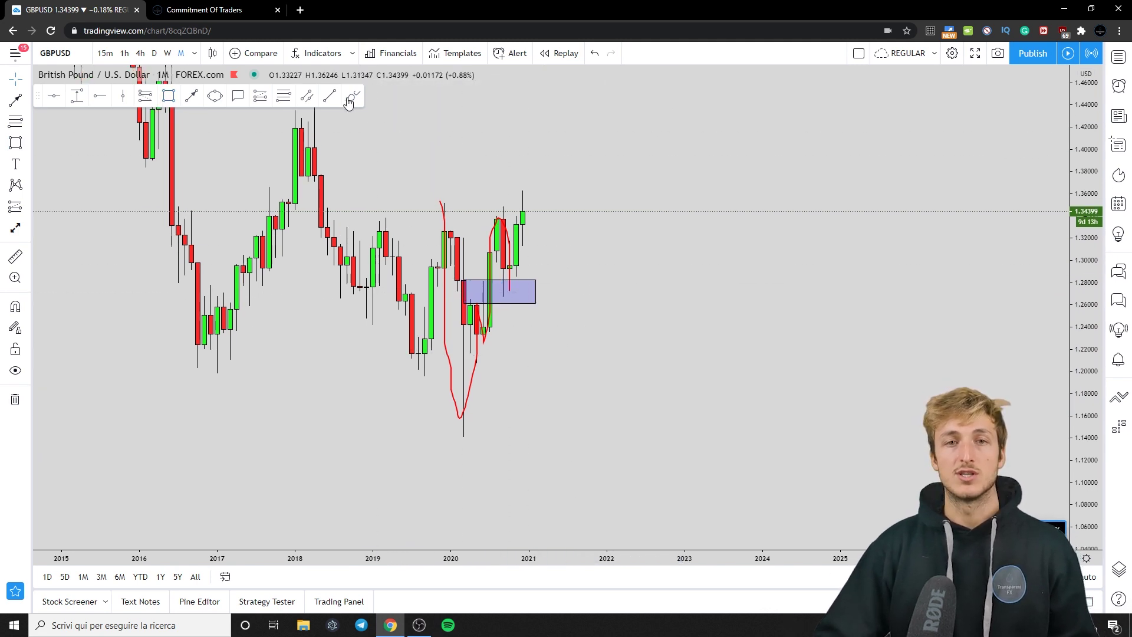
click(348, 102)
mouse_move(480, 289)
mouse_down()
mouse_move(523, 291)
mouse_move(497, 287)
mouse_move(535, 194)
mouse_up()
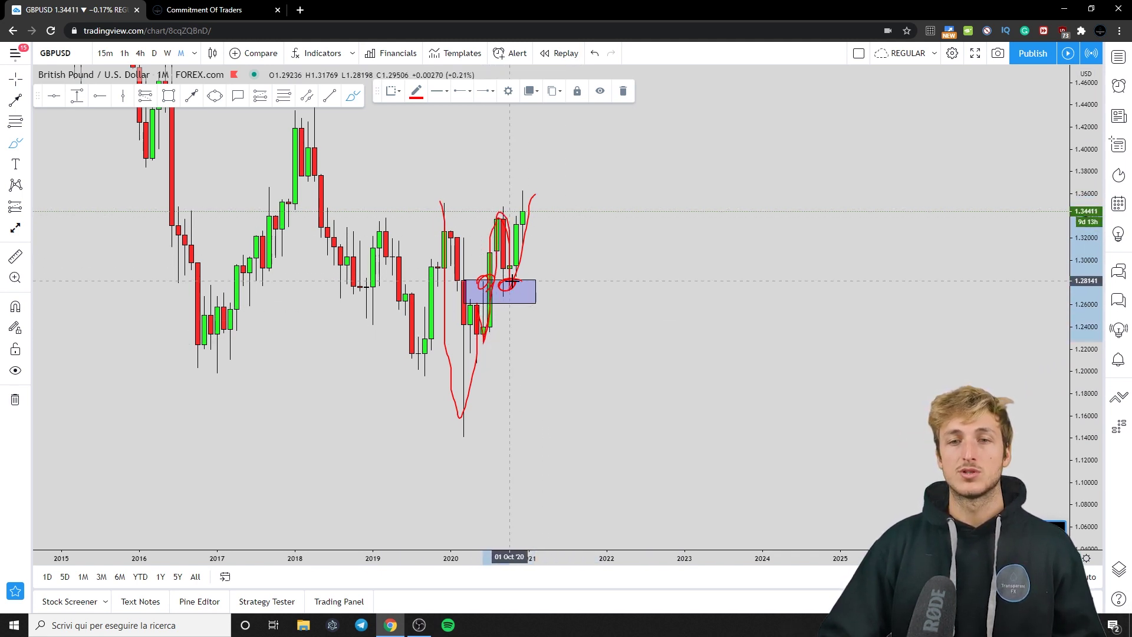
click(529, 183)
Undo the W trace, the neckline rectangle, the circles and the rising stroke
click(601, 55)
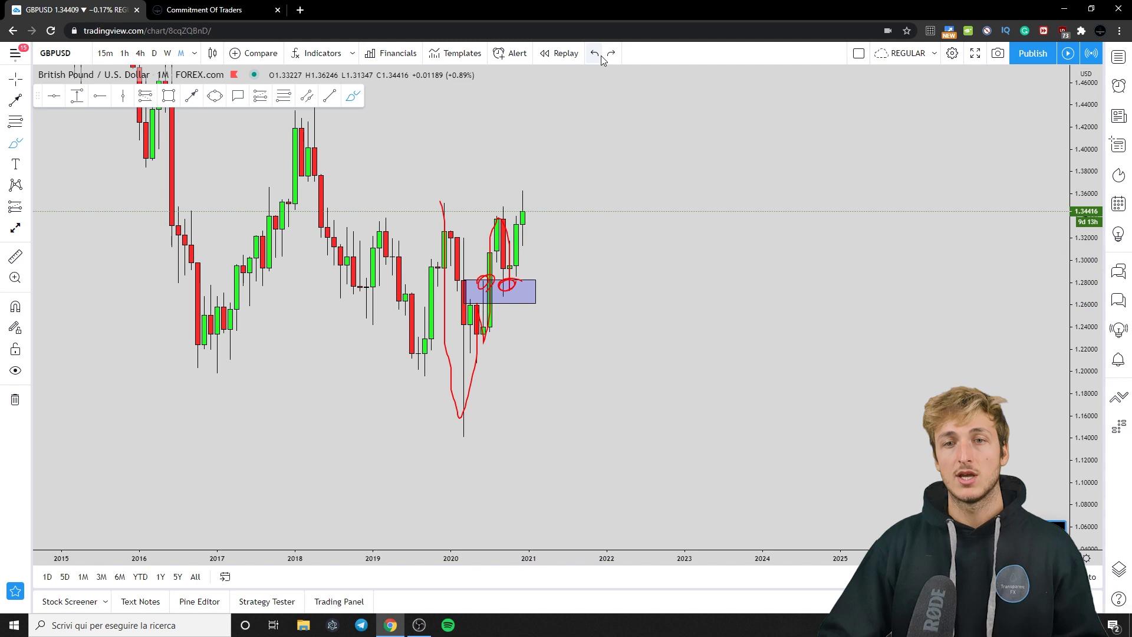
click(601, 55)
click(600, 55)
click(600, 55)
click(600, 55)
click(600, 55)
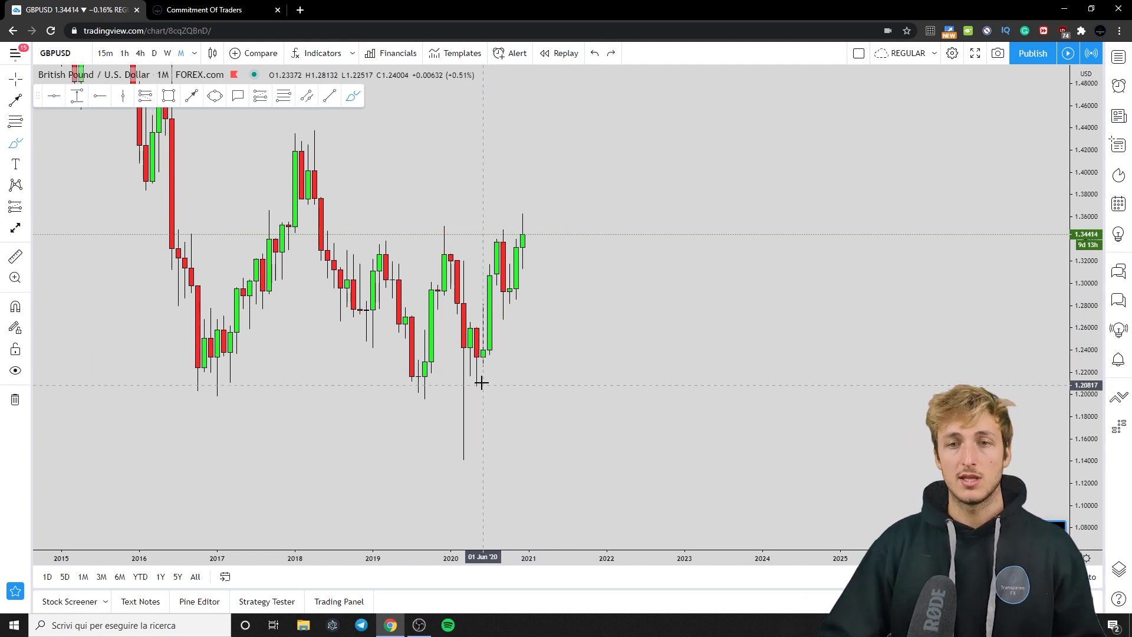
Circle the December 2020 high and brush the price swings from the May 2020 candle up to it, and undo both strokes
drag(522, 216, 524, 219)
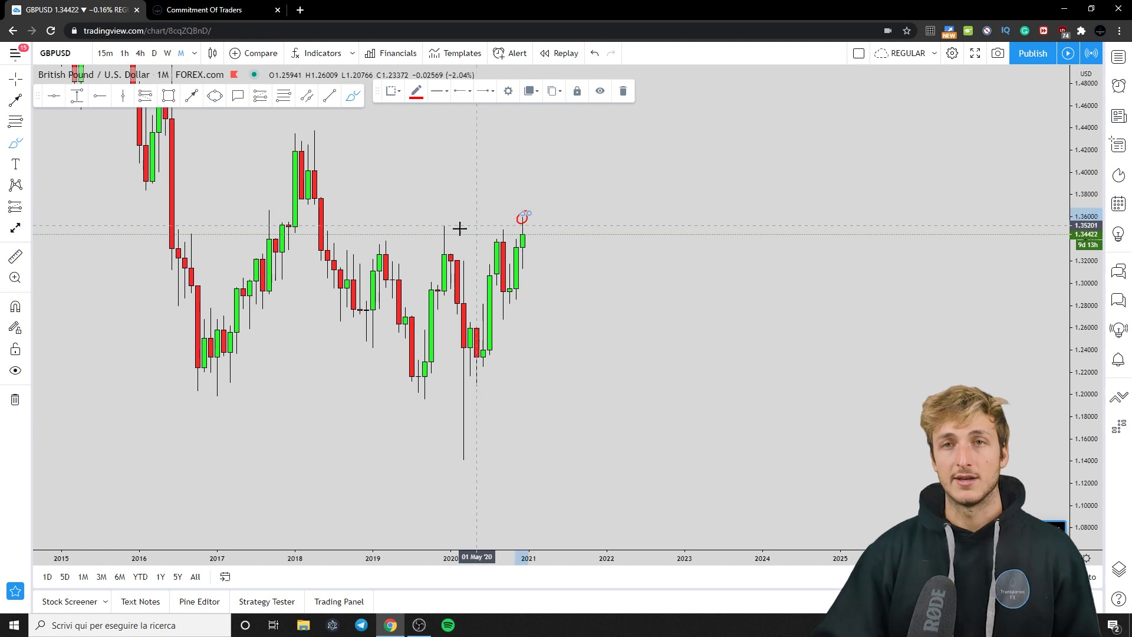
mouse_move(478, 359)
mouse_down()
mouse_move(498, 260)
mouse_move(507, 282)
mouse_move(523, 215)
mouse_up()
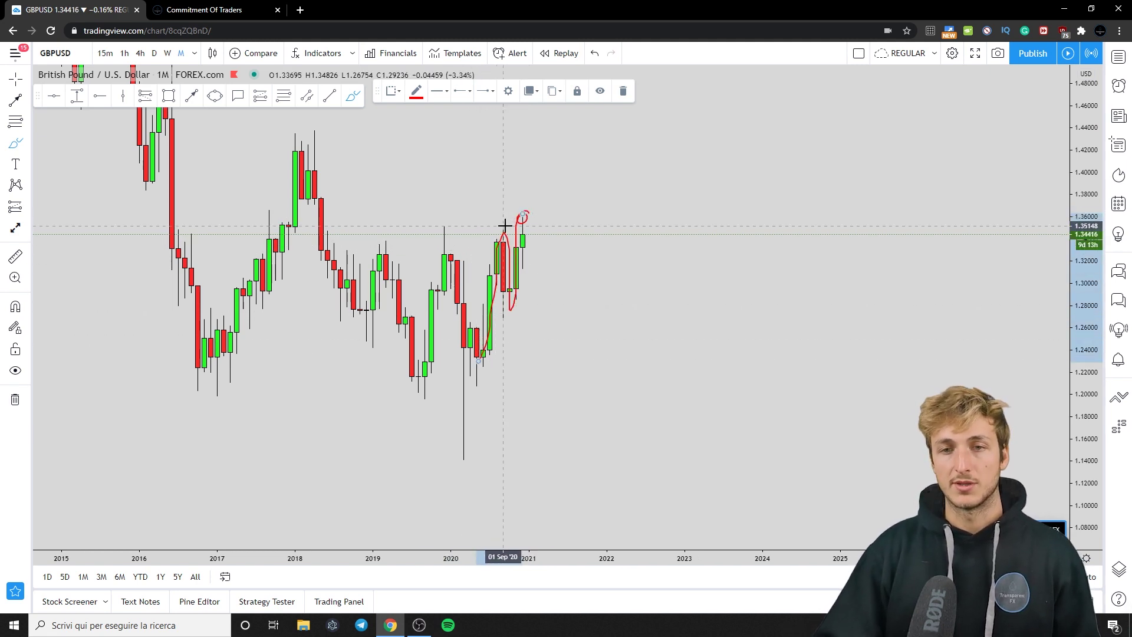
click(594, 54)
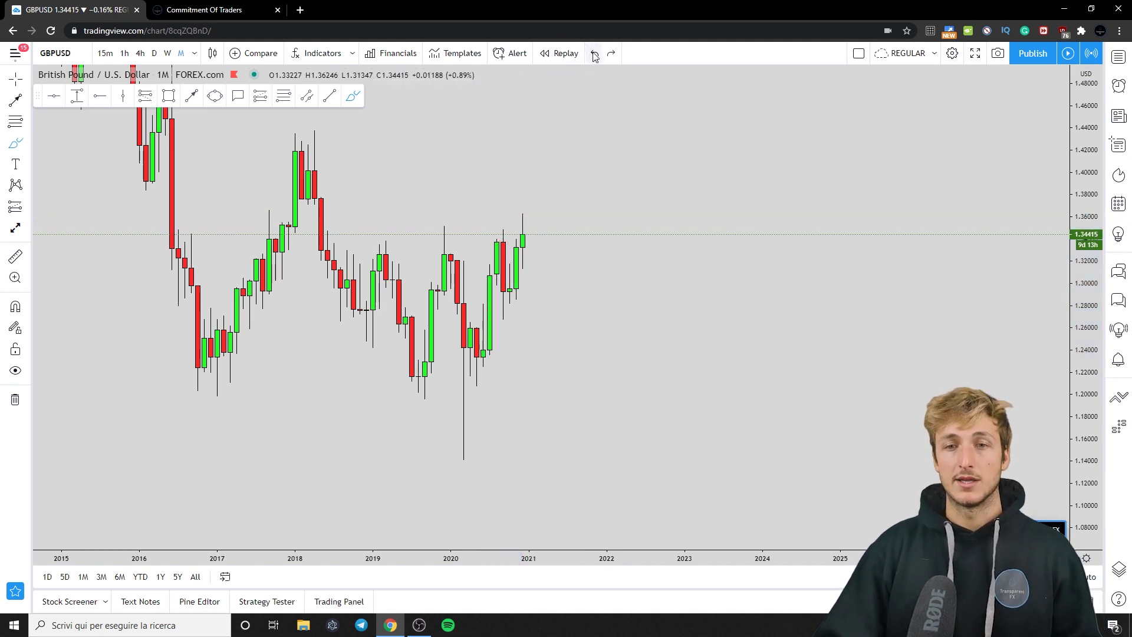
Brush the rise from June 2020 and its pullback to October 2020, and delete the stroke
click(283, 96)
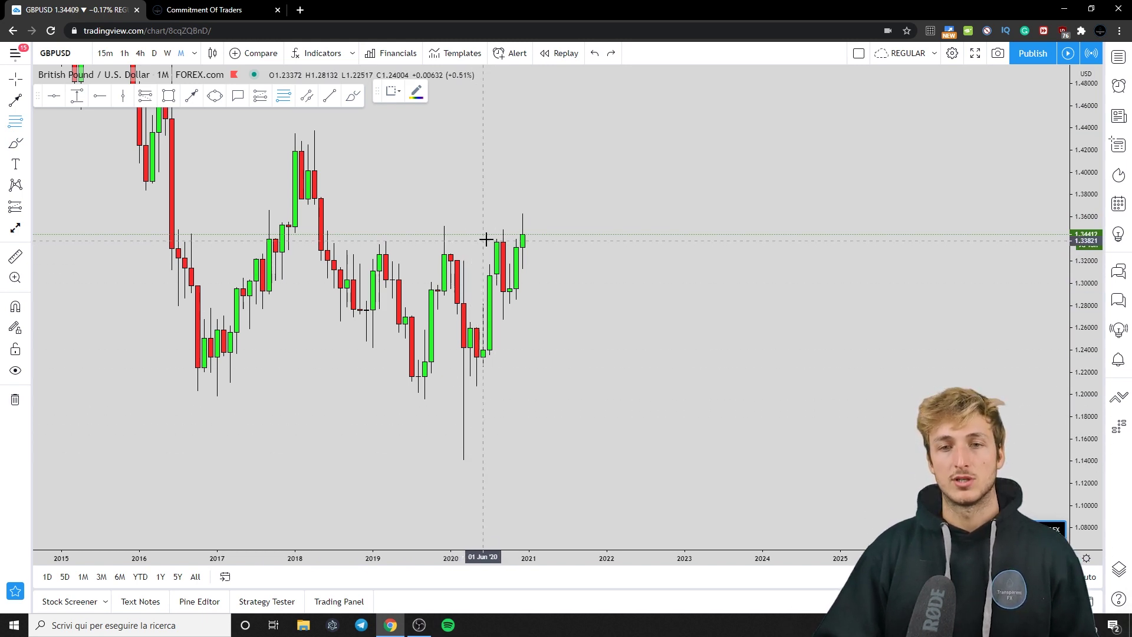
click(353, 95)
mouse_move(482, 365)
mouse_down()
mouse_move(493, 230)
mouse_move(511, 299)
mouse_up()
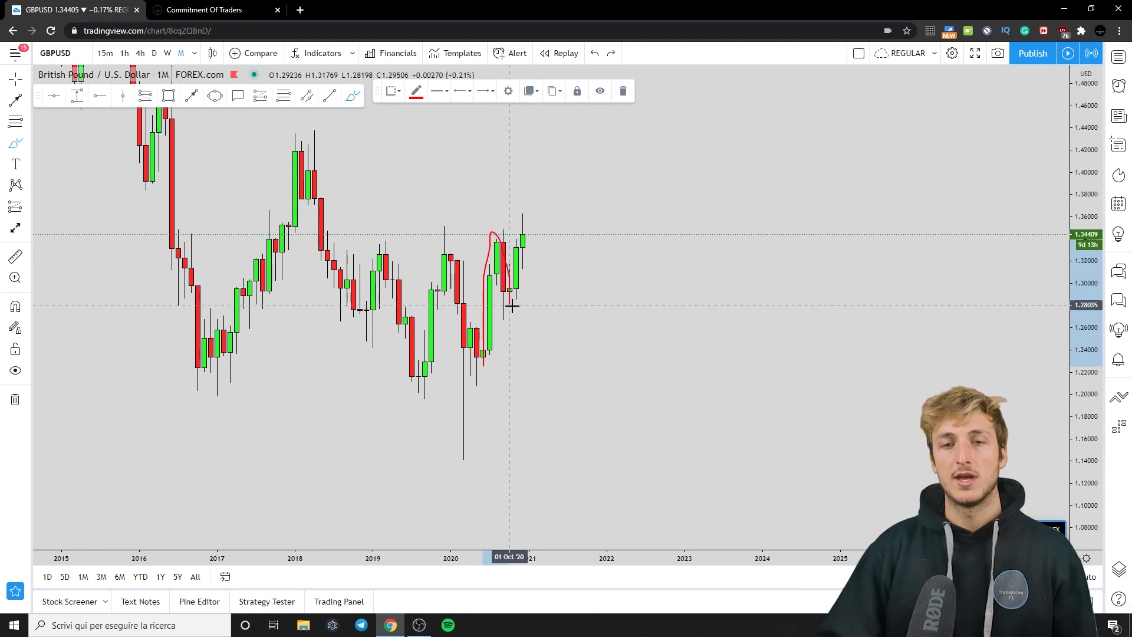
click(622, 91)
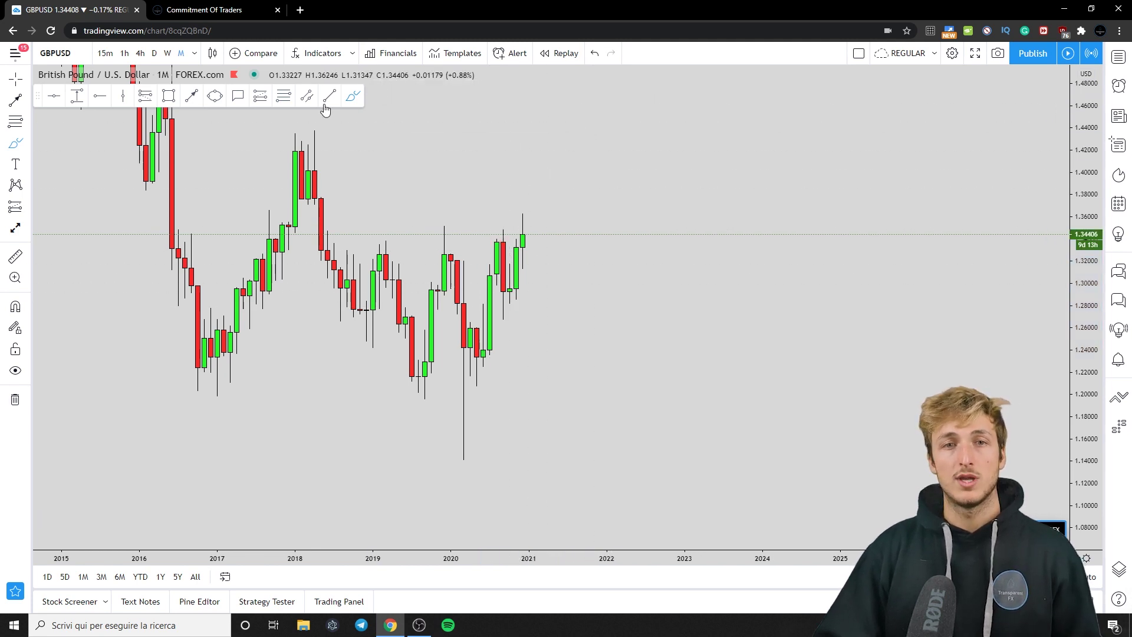
Draw a Fibonacci retracement from June 2020 at 1.20817 up to the September 2020 high at 1.34776
click(283, 96)
click(483, 385)
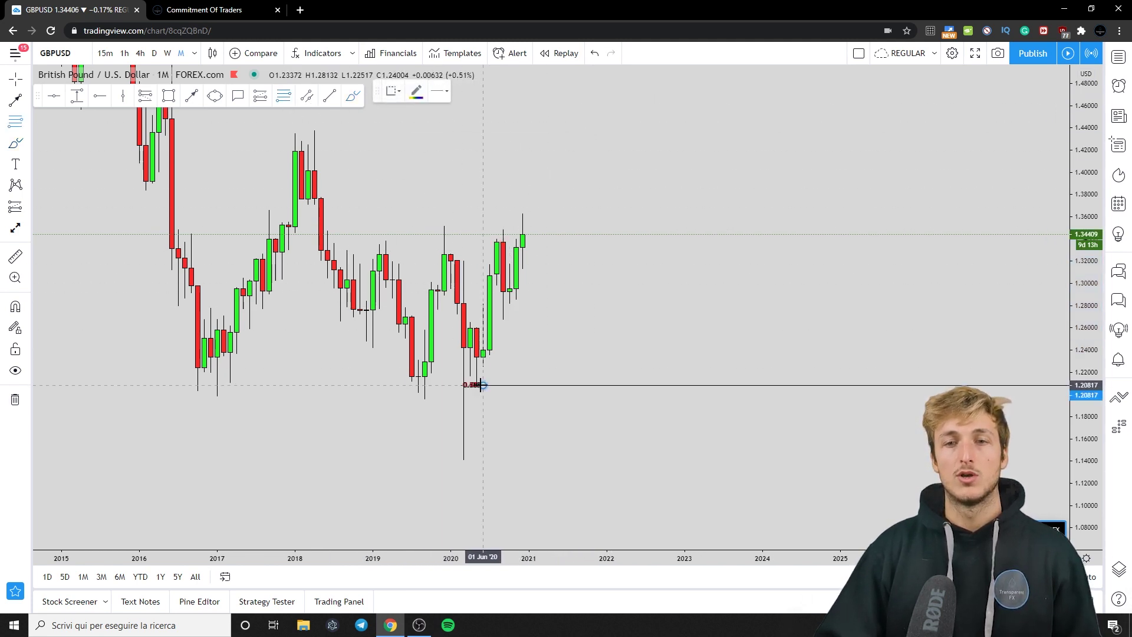
click(503, 230)
click(559, 240)
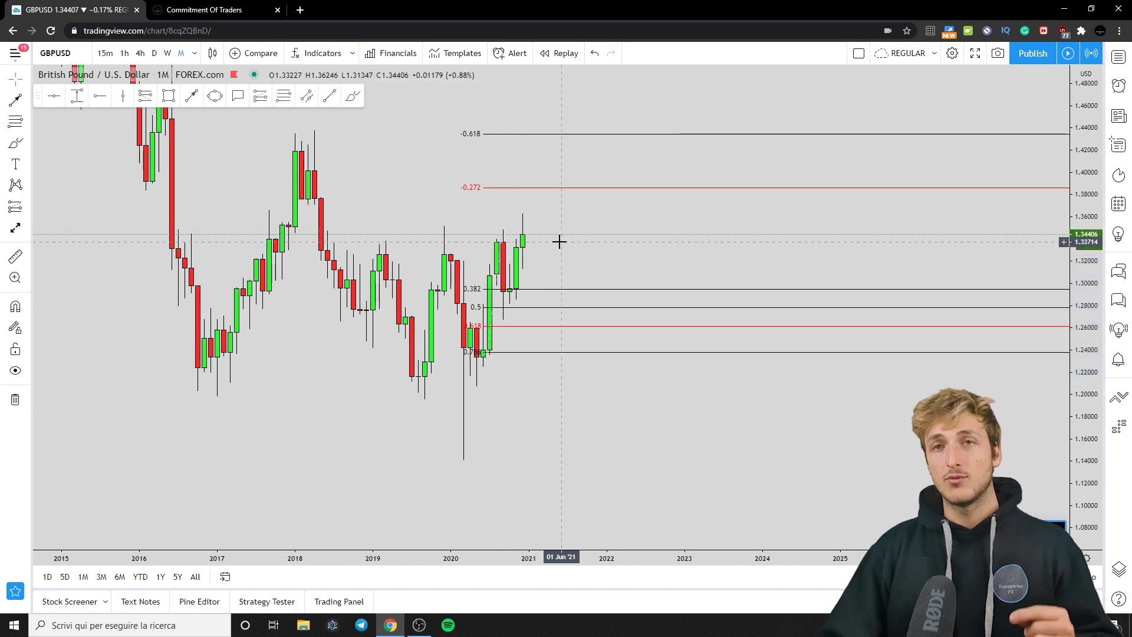
Brush a circle around the autumn 2020 pullback at the 0.5 retracement level and trace the preceding upswing
click(352, 96)
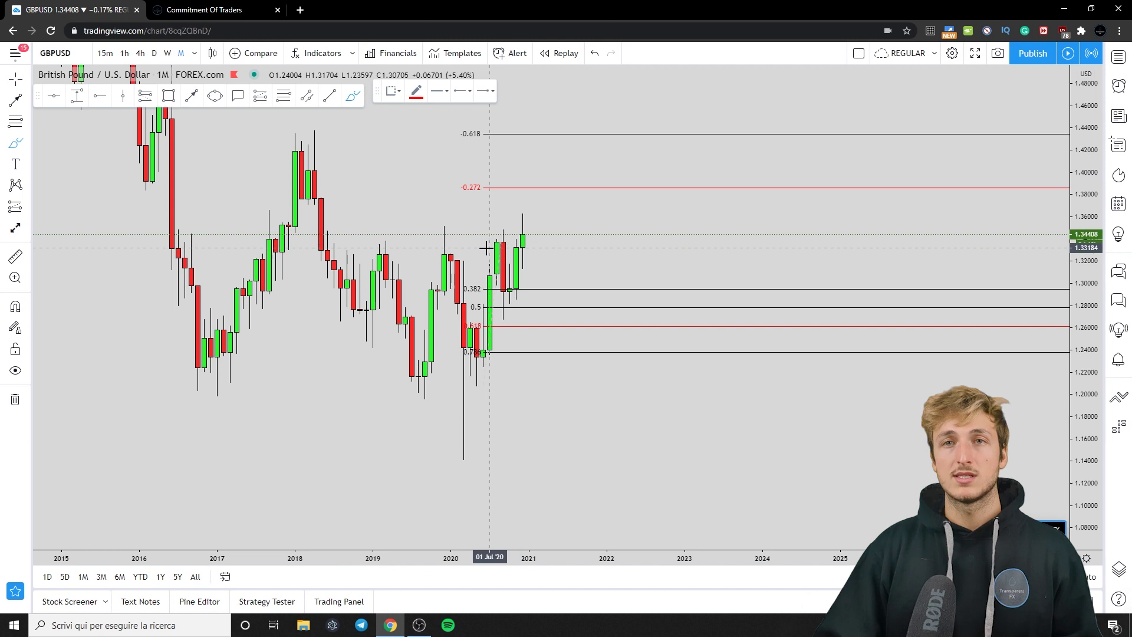
mouse_move(515, 308)
mouse_down()
mouse_move(499, 303)
mouse_move(514, 307)
mouse_up()
drag(483, 386, 502, 232)
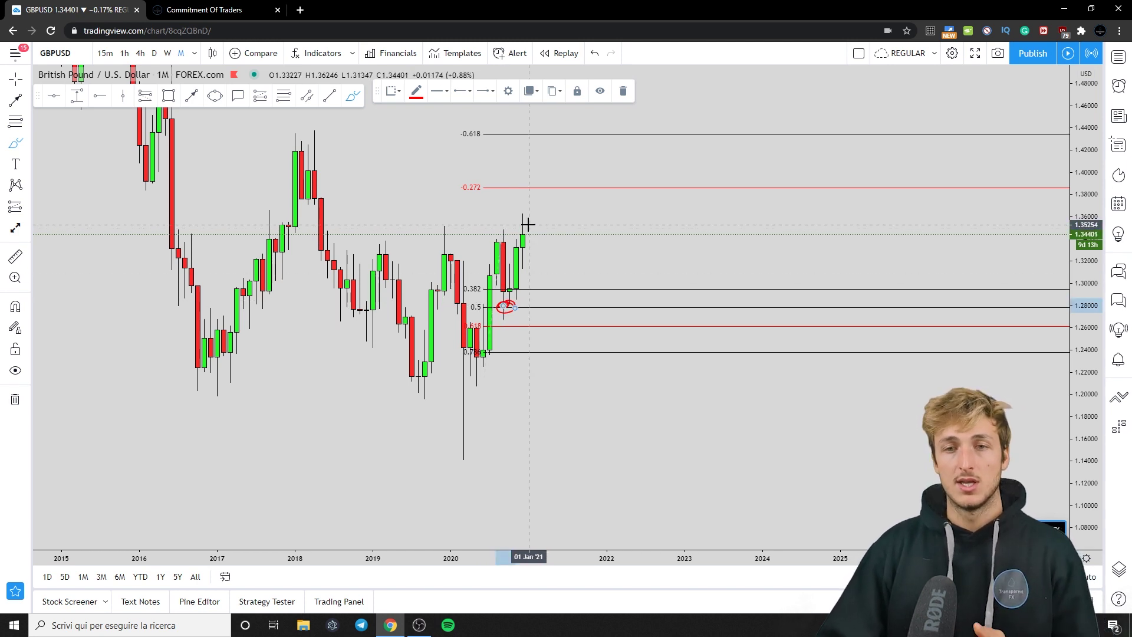
Remove the brush circle and draw a rectangle zone between 1.26231 and 1.28354 from April 2020 to July 2021
click(624, 92)
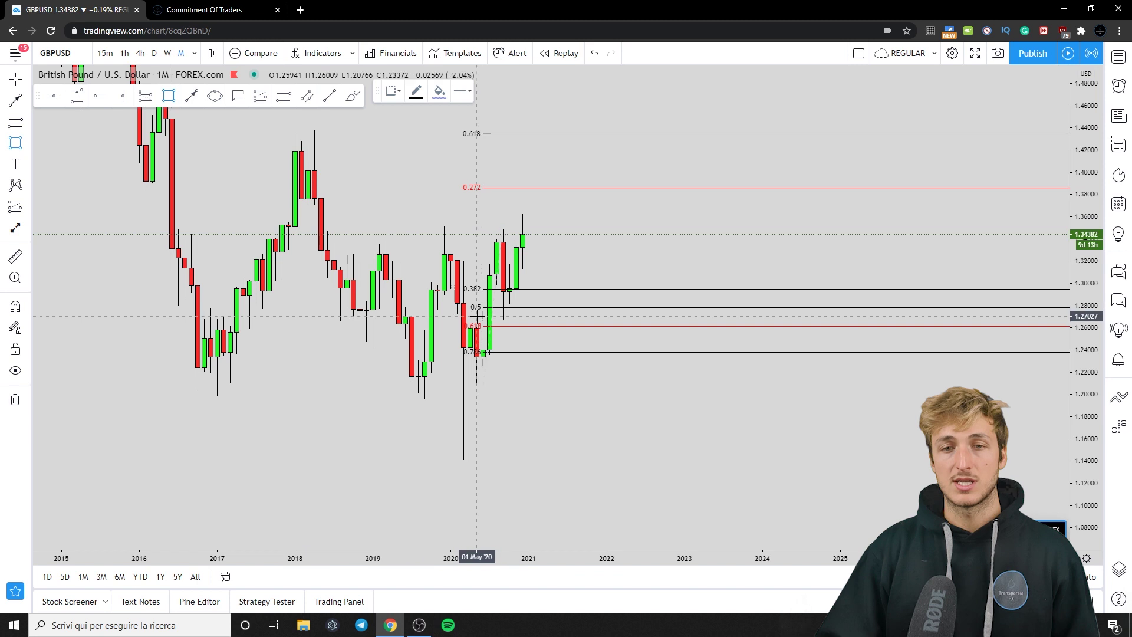
drag(470, 325, 569, 301)
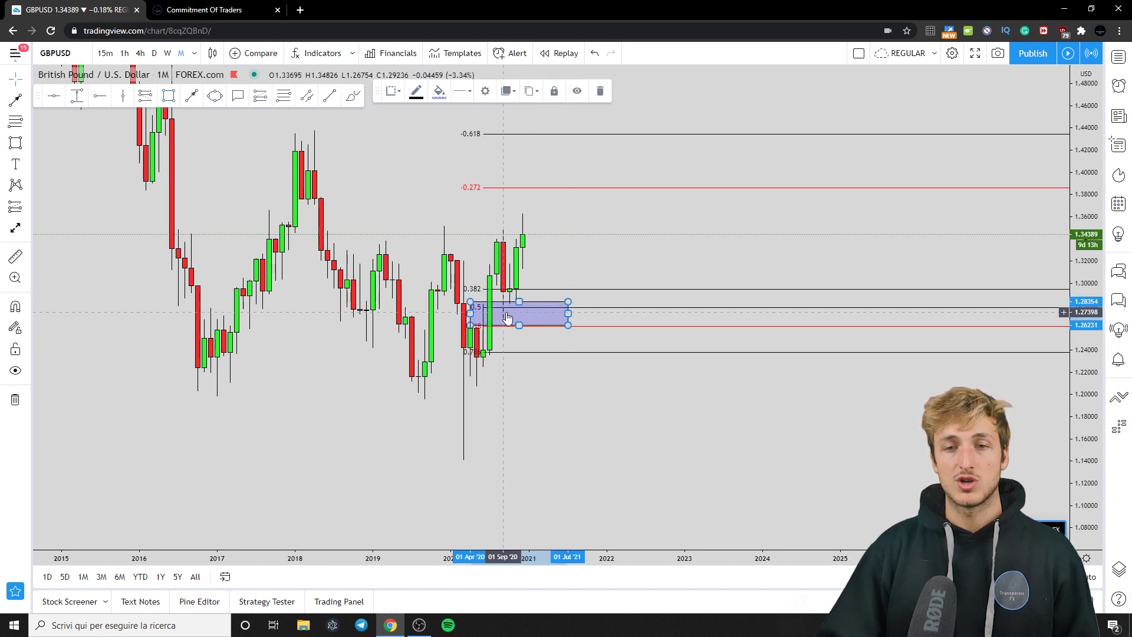
Circle the neckline and the retest inside the rectangle zone with the Brush, and undo both circles
click(349, 96)
mouse_move(472, 323)
mouse_down()
mouse_move(479, 305)
mouse_move(507, 302)
mouse_move(503, 315)
mouse_up()
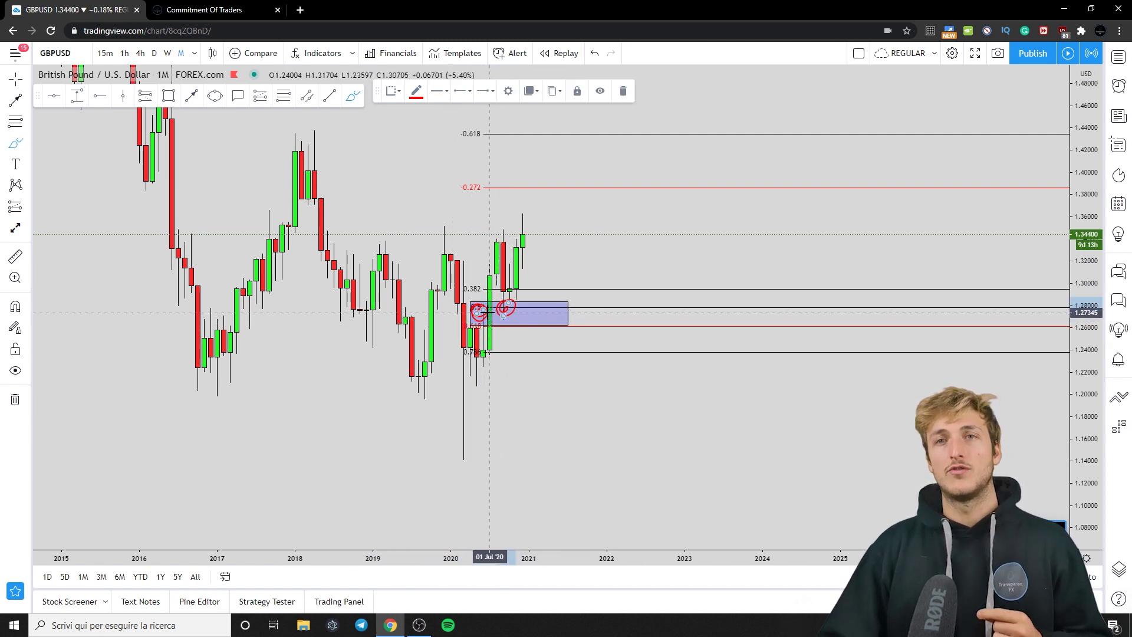
click(592, 54)
click(592, 54)
Circle the retest in the zone and brush the upward move from it toward the -0.272 level, and undo the strokes
mouse_move(507, 301)
mouse_down()
mouse_move(510, 317)
mouse_move(534, 204)
mouse_up()
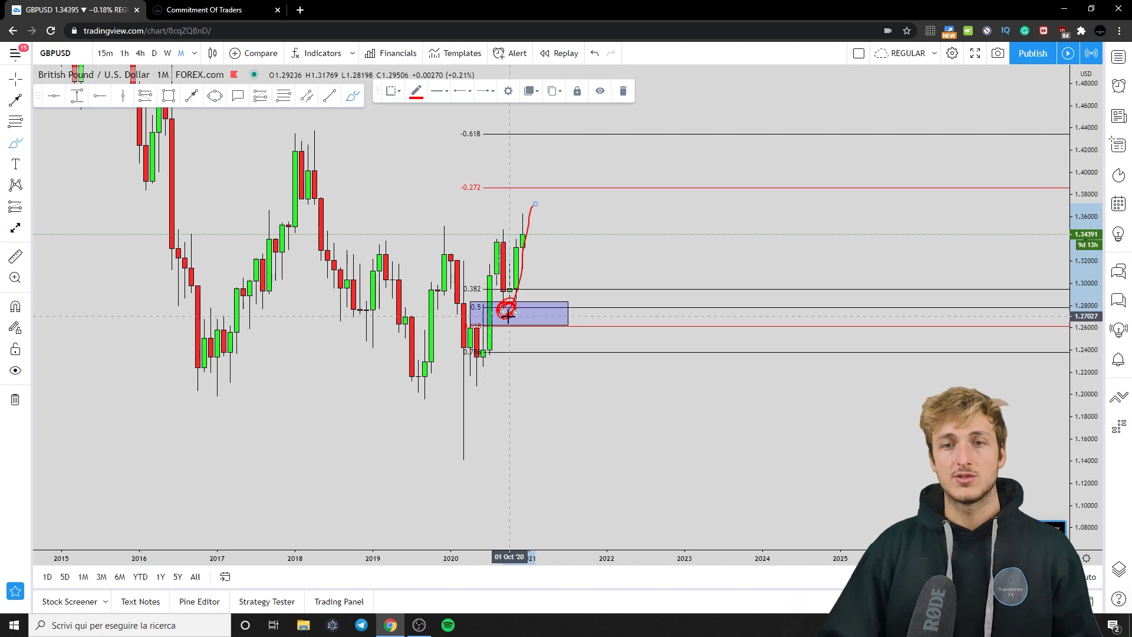
click(594, 54)
click(593, 54)
click(593, 53)
Delete the Fibonacci retracement from the chart
click(593, 289)
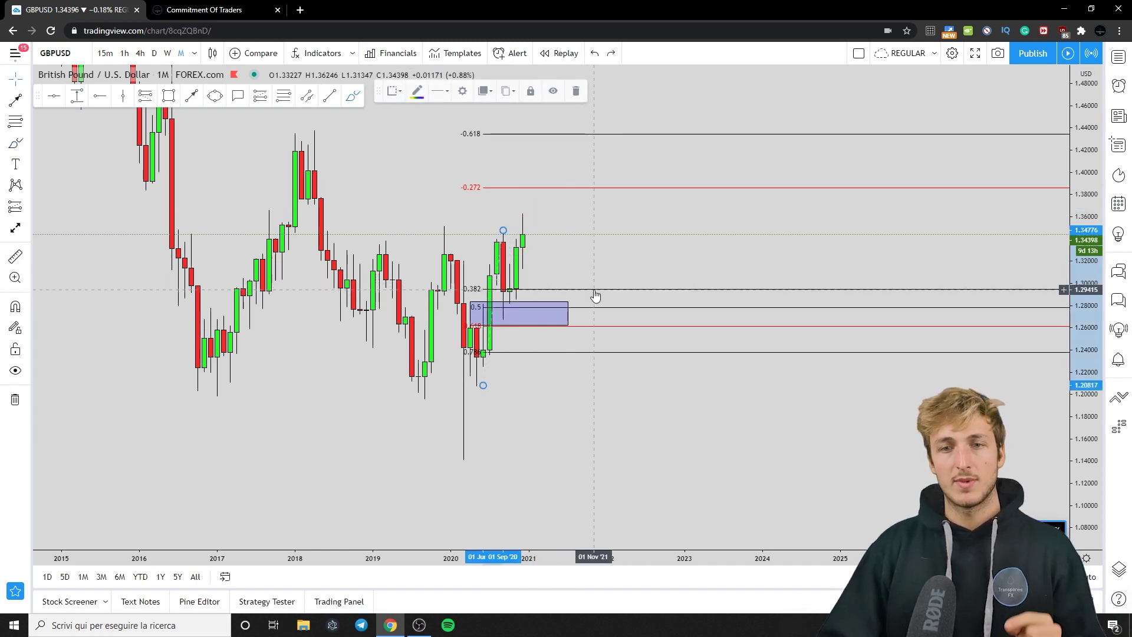
click(579, 93)
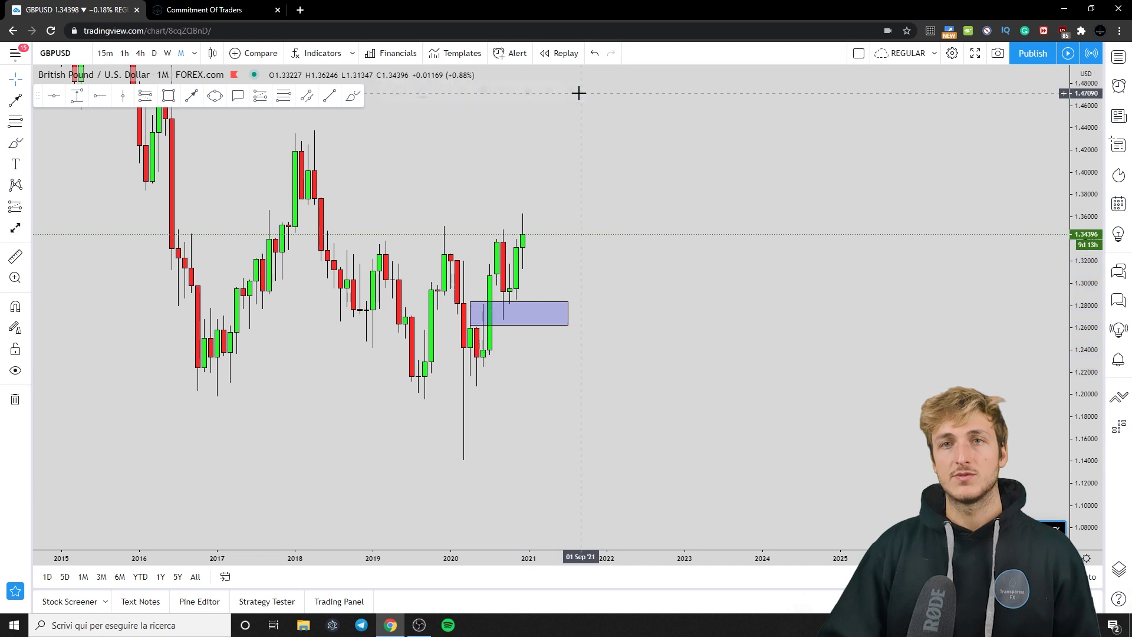
Switch the GBPUSD chart to the weekly timeframe and bring the rectangle zone into view
click(168, 53)
drag(1092, 475, 914, 354)
click(552, 350)
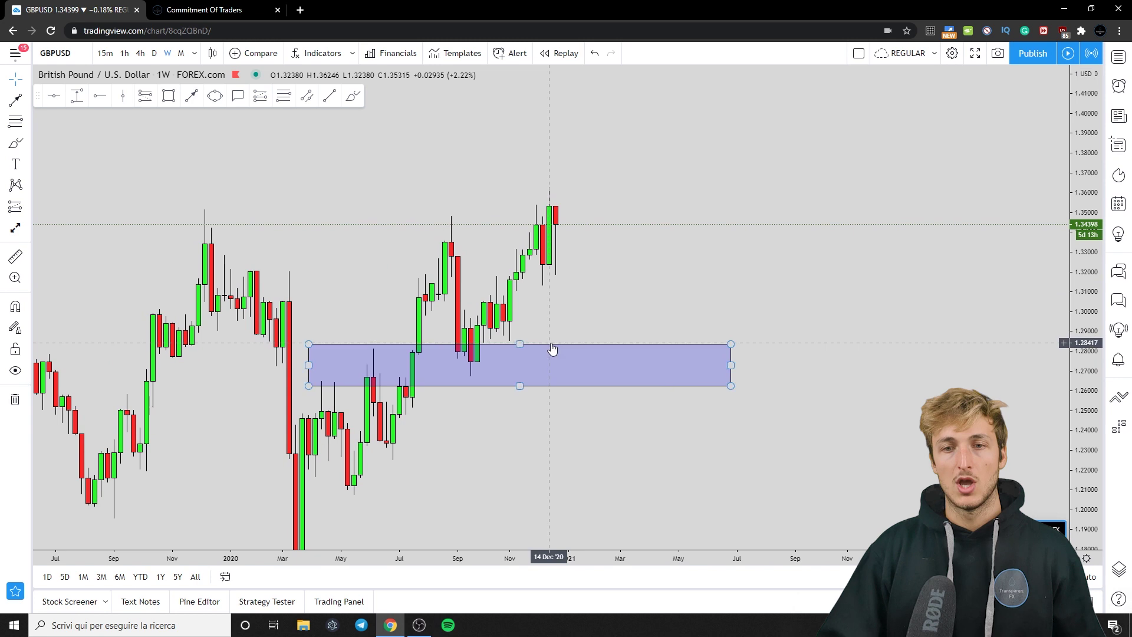
Remove the rectangle zone and brush the weekly decline from the early September 2020 high to the late September low
click(353, 95)
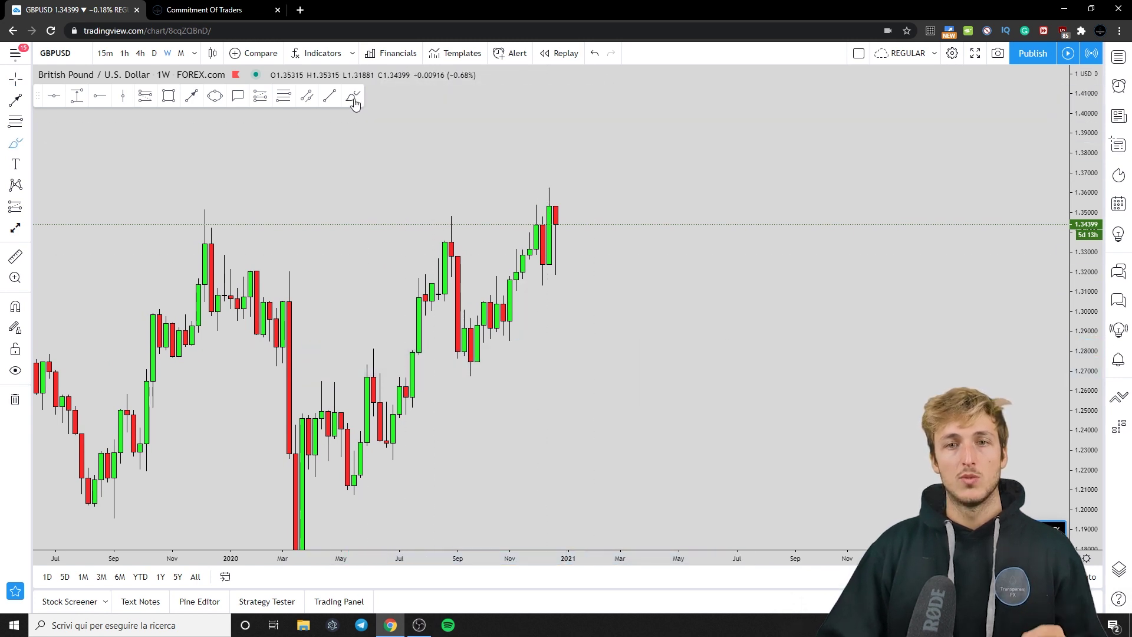
drag(448, 215, 457, 353)
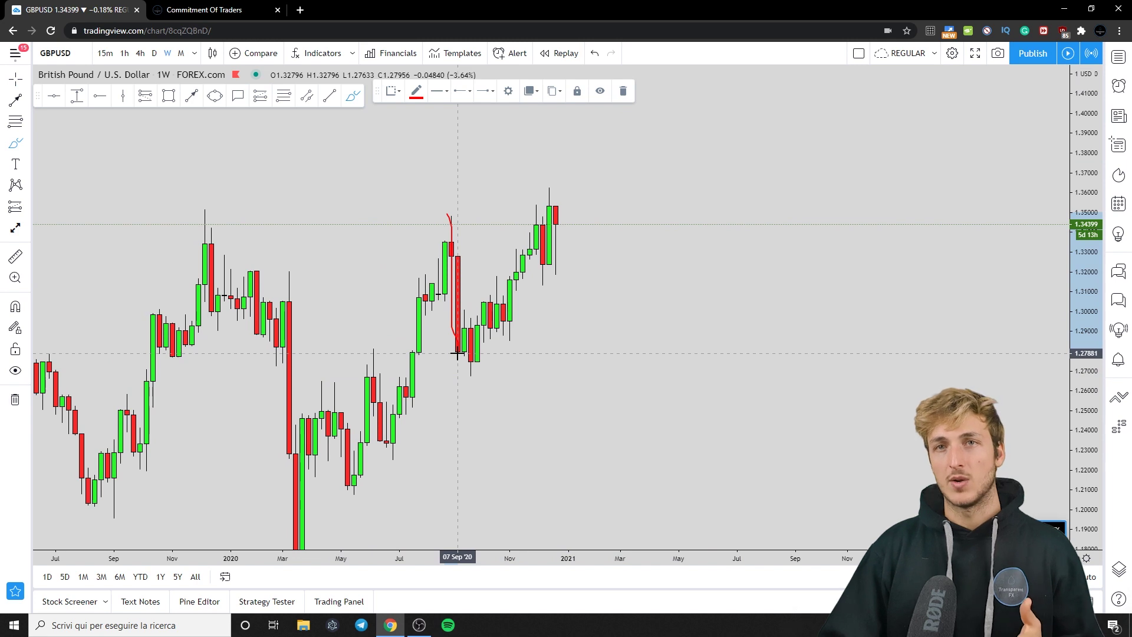
drag(457, 353, 470, 319)
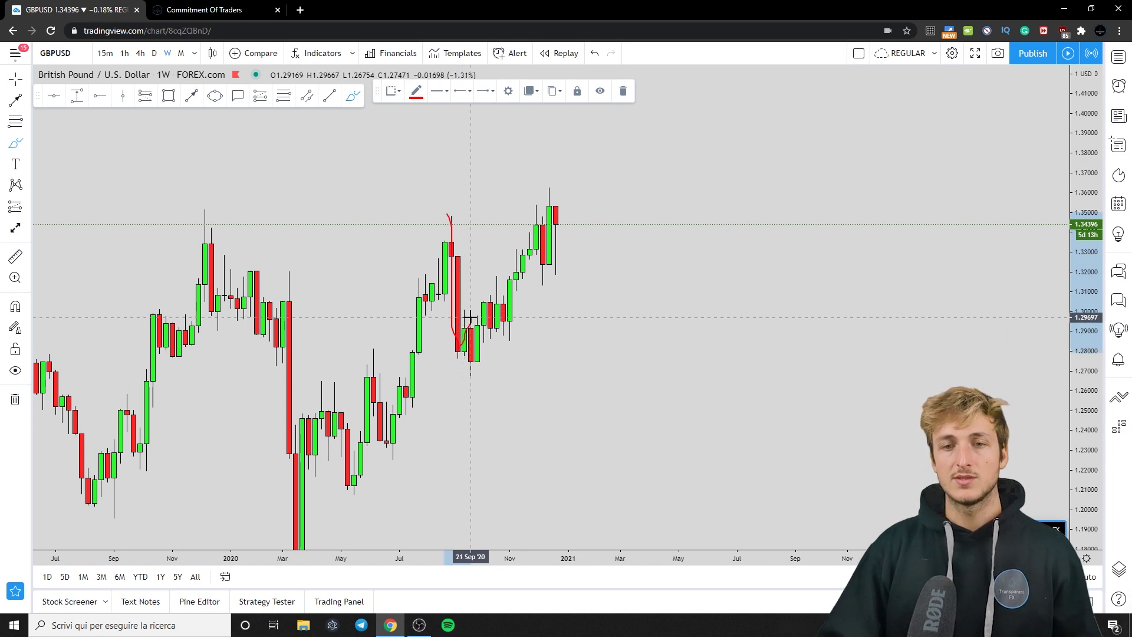
click(471, 371)
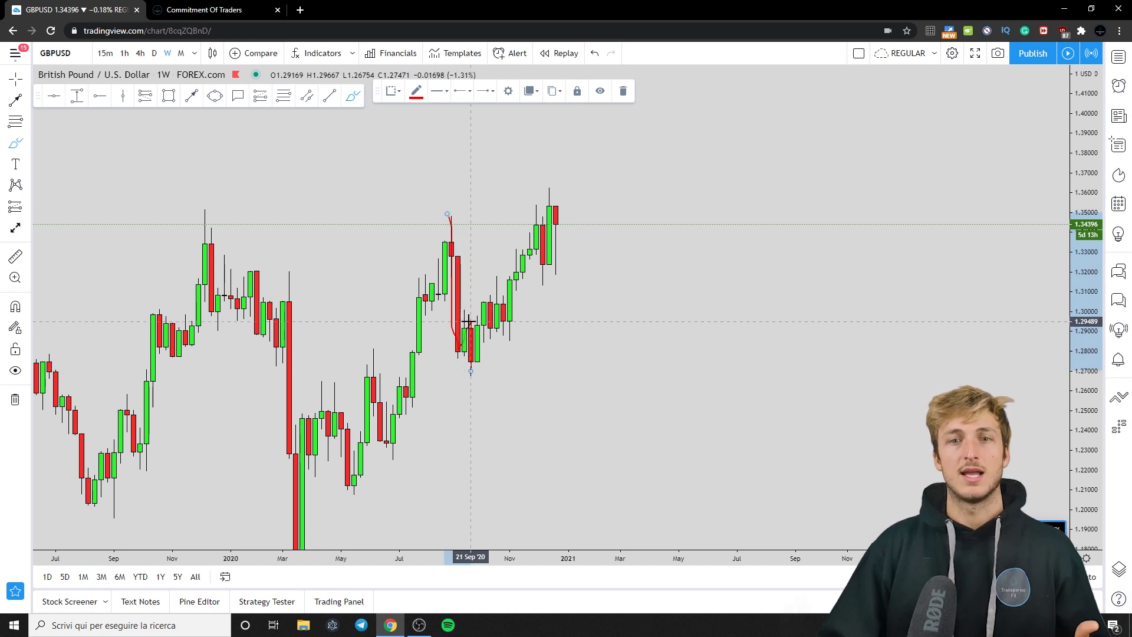
Circle the weekly neckline near 1.295, brush the rally, retest and rise beyond 1.35, and undo those strokes
drag(474, 322, 472, 320)
click(471, 368)
drag(471, 368, 490, 290)
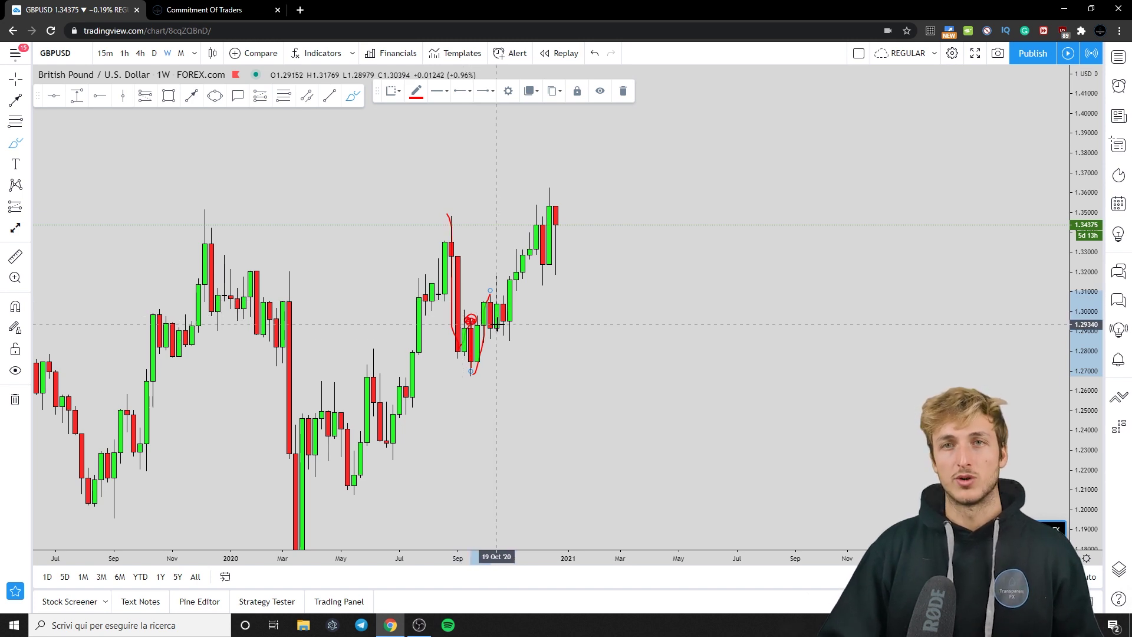
drag(490, 290, 506, 329)
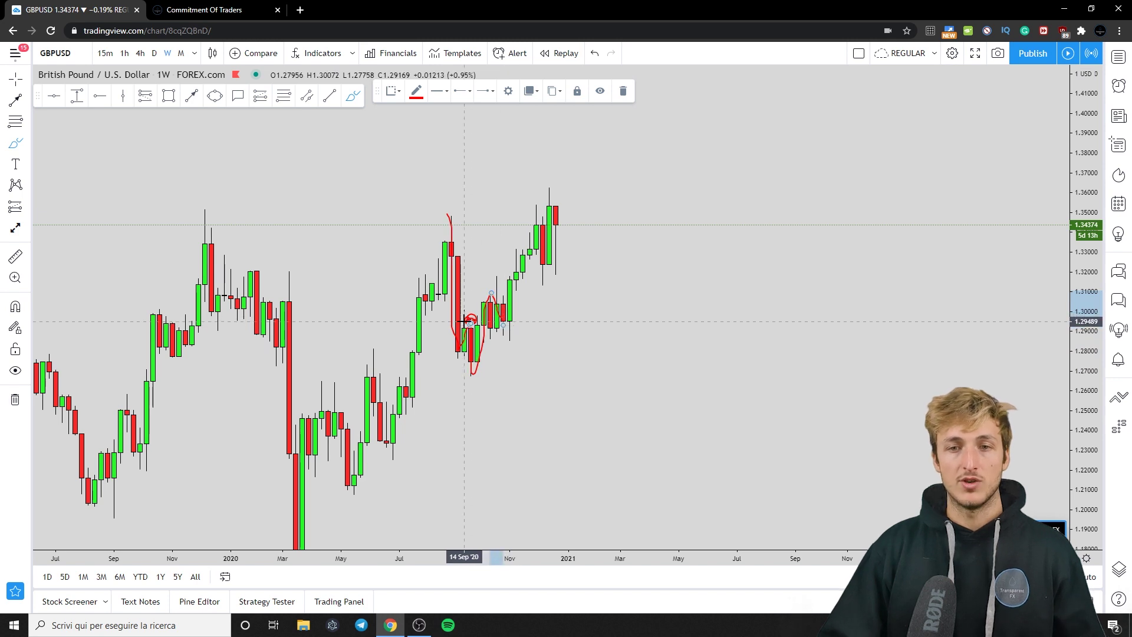
mouse_move(506, 325)
mouse_down()
mouse_move(494, 324)
mouse_move(511, 320)
mouse_move(536, 198)
mouse_up()
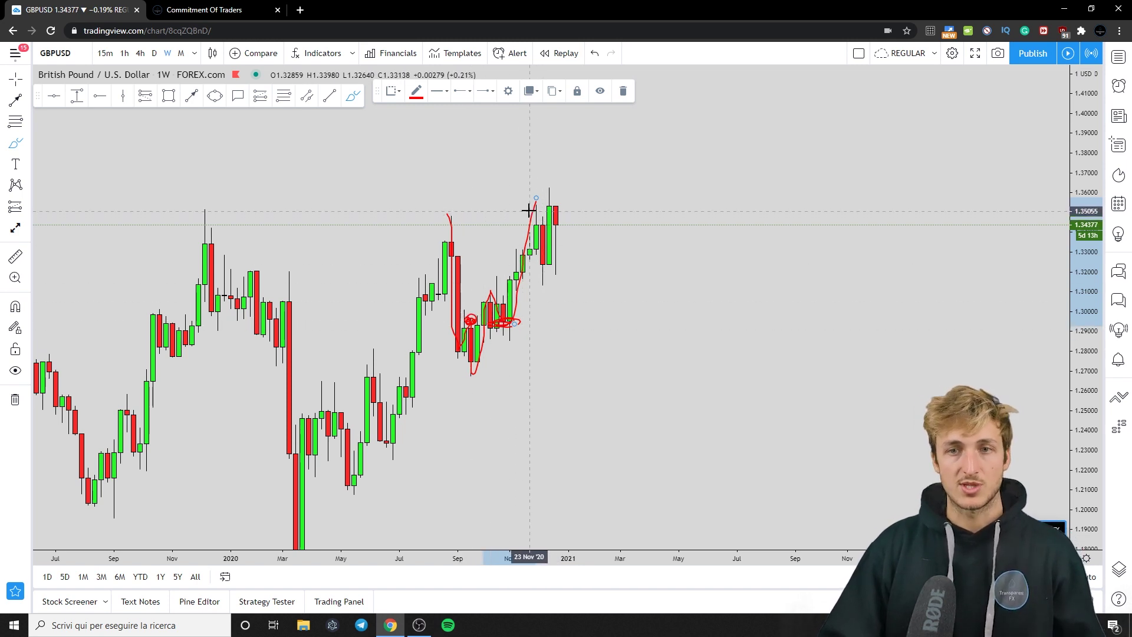
click(594, 54)
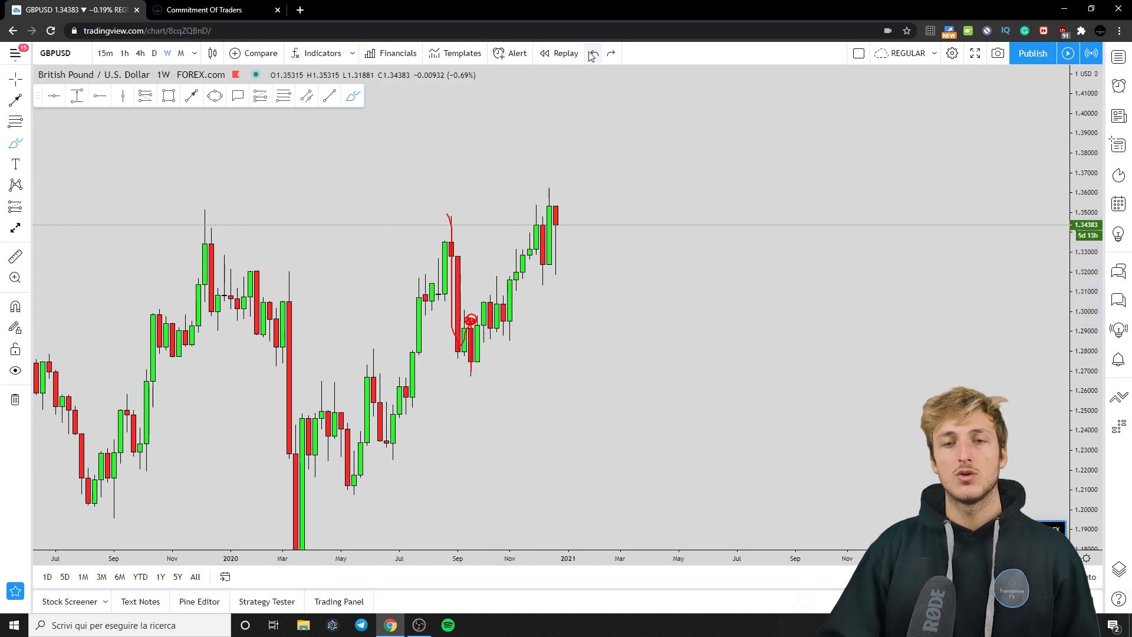
Switch the GBPUSD chart to the daily timeframe and frame the price action since September
click(155, 53)
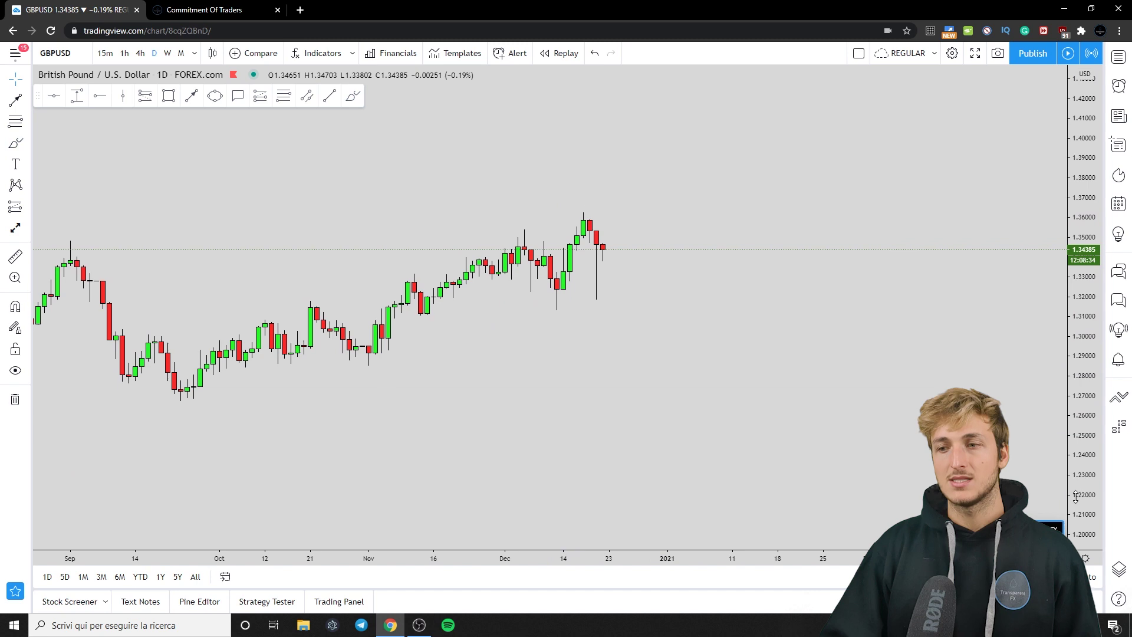
right_click(875, 332)
drag(647, 321, 665, 399)
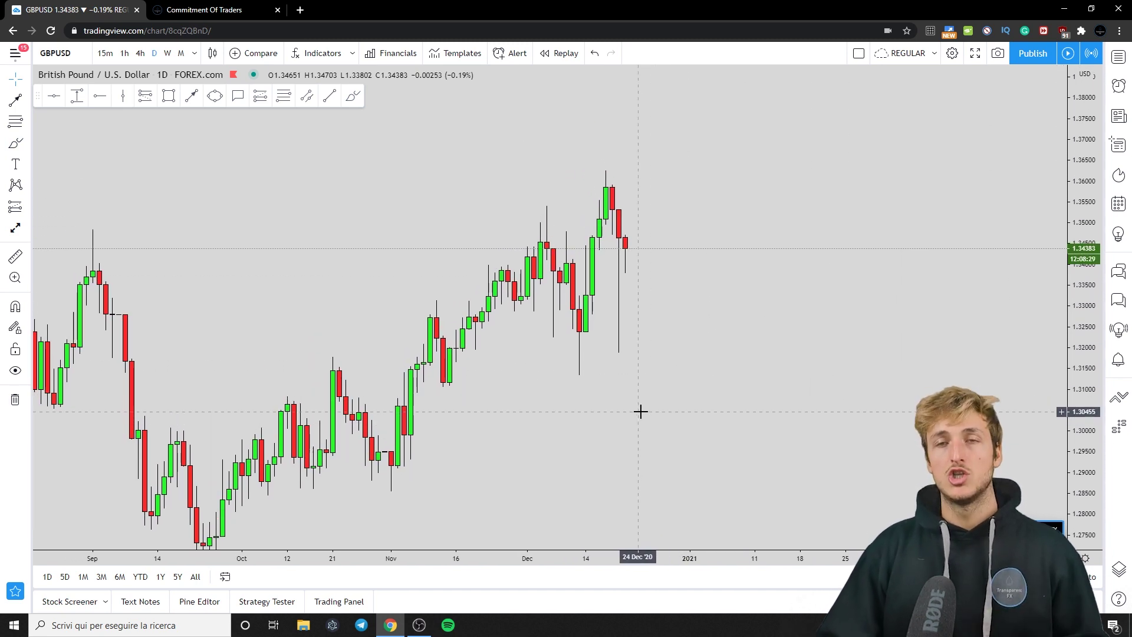
scroll(586, 382, left, 2)
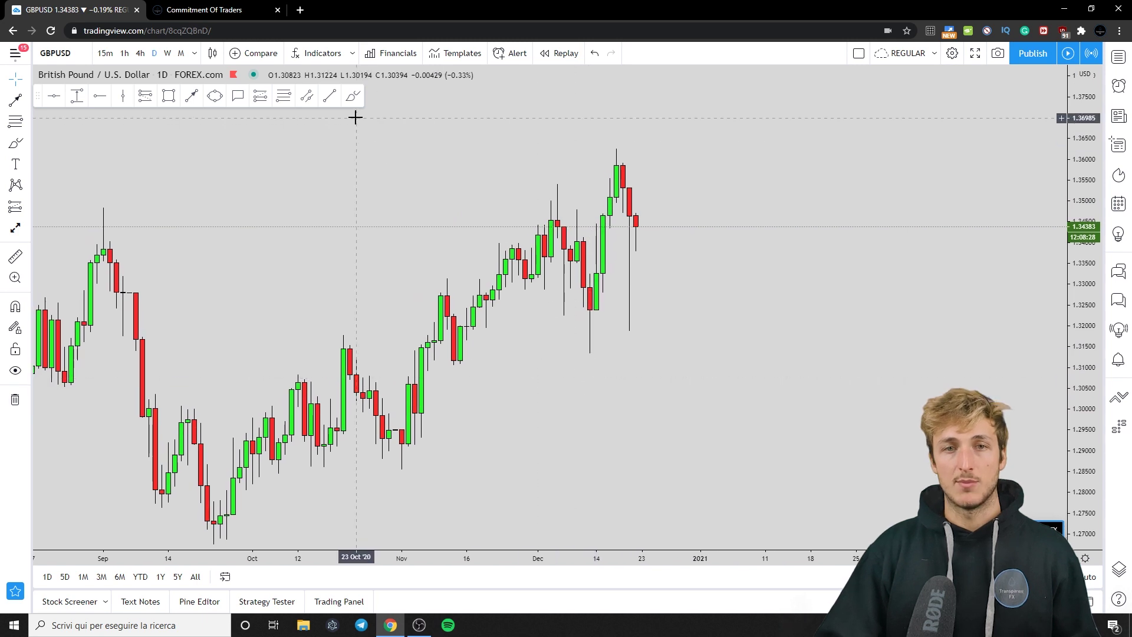
Brush the daily double bottom of early November, its circled retest and the rise to a circled high near 1.327
click(353, 96)
mouse_move(372, 373)
mouse_down()
mouse_move(402, 462)
mouse_move(415, 379)
mouse_up()
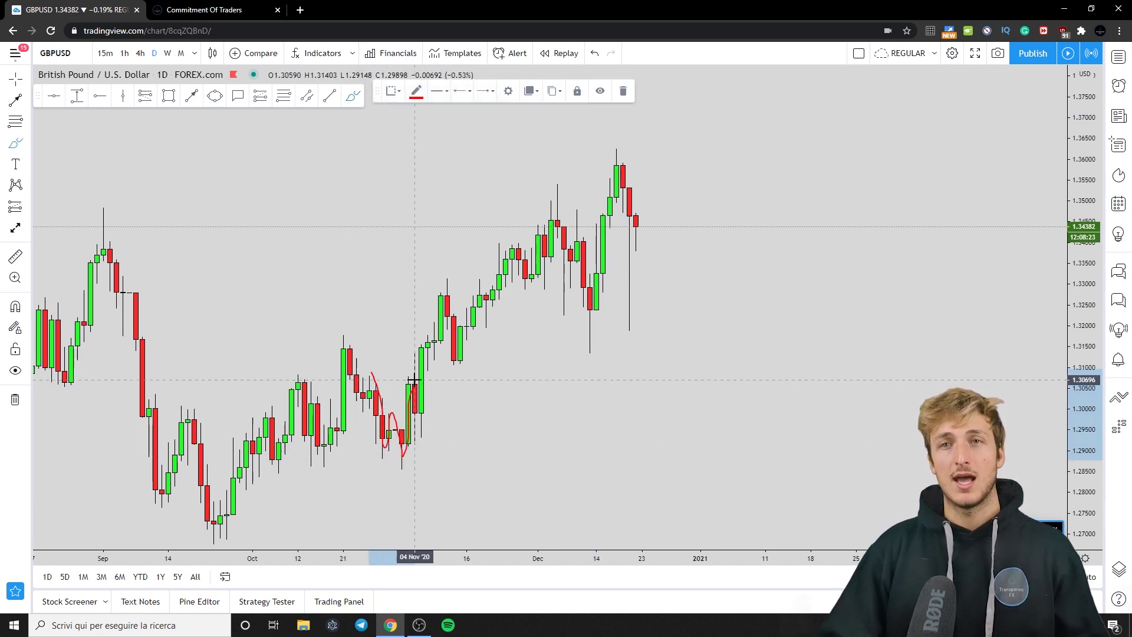
mouse_move(423, 423)
mouse_down()
mouse_move(414, 410)
mouse_move(414, 425)
mouse_move(441, 294)
mouse_up()
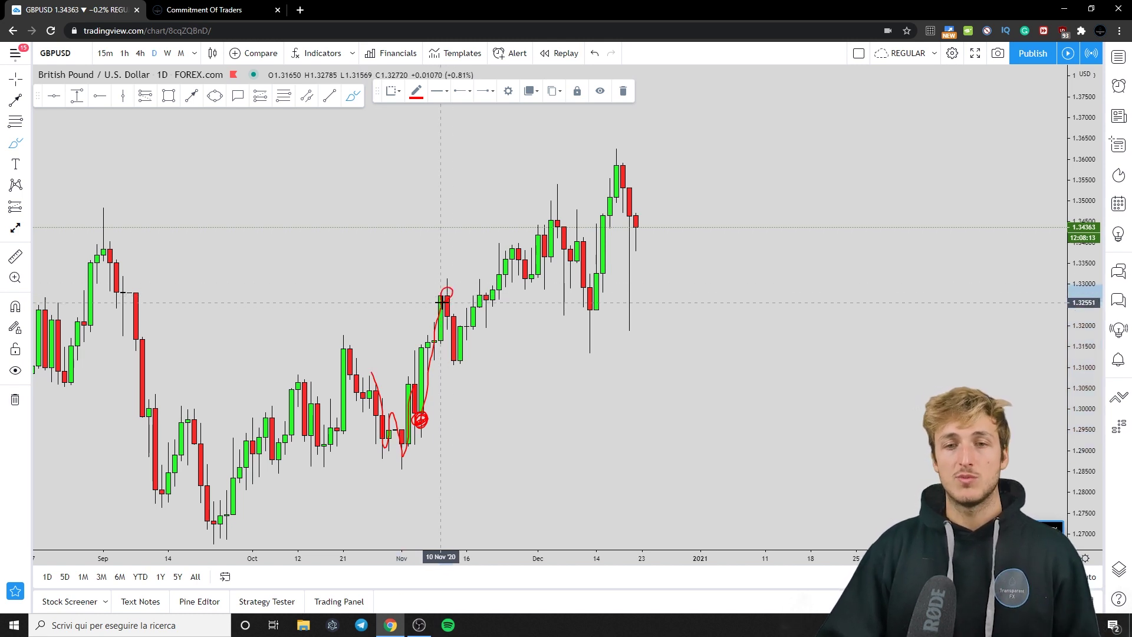
drag(446, 298, 440, 295)
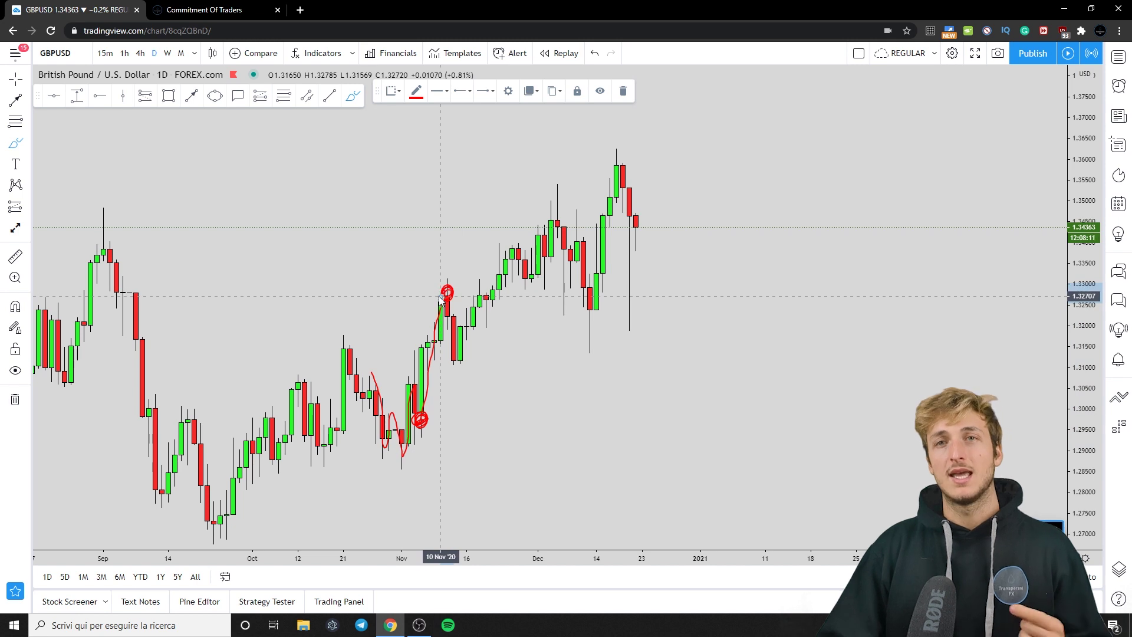
Brush the daily pullbacks and upward waves from mid-November to early December, circling the swing highs and lows
mouse_move(444, 293)
mouse_down()
mouse_move(458, 357)
mouse_move(475, 305)
mouse_move(487, 317)
mouse_move(506, 244)
mouse_up()
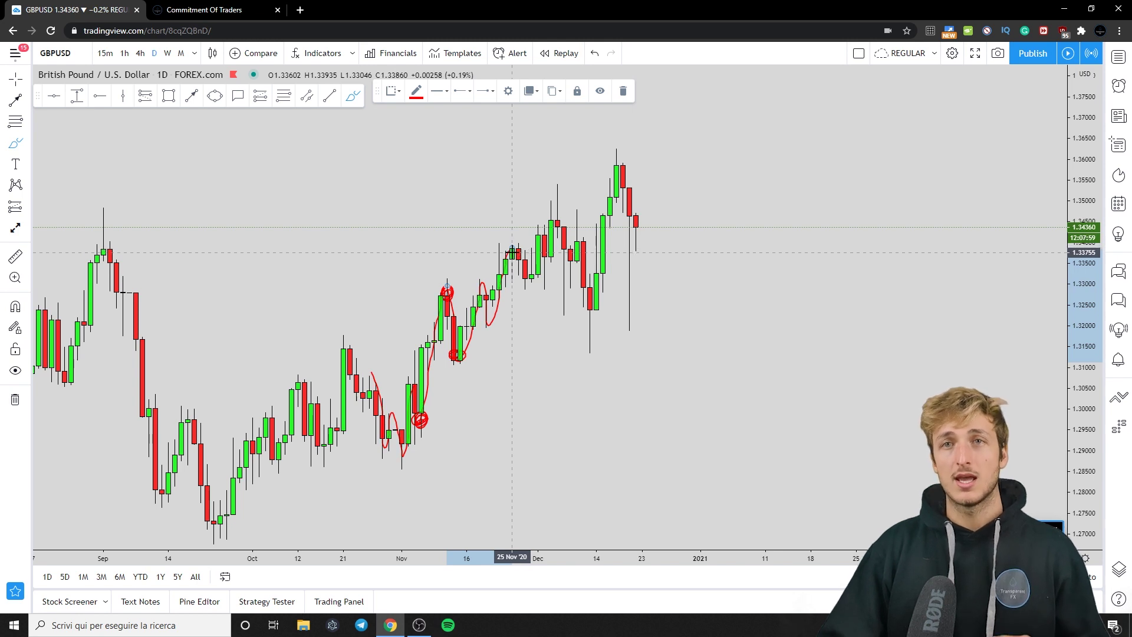
mouse_move(511, 249)
mouse_down()
mouse_move(520, 258)
mouse_move(505, 242)
mouse_up()
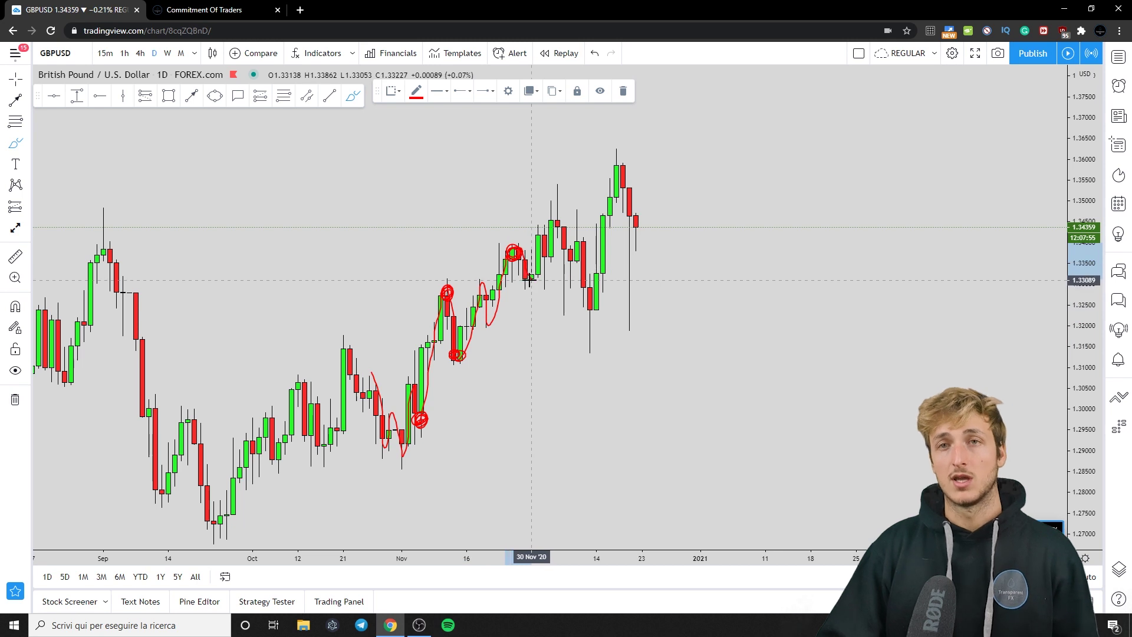
mouse_move(529, 281)
mouse_down()
mouse_move(521, 274)
mouse_move(527, 284)
mouse_up()
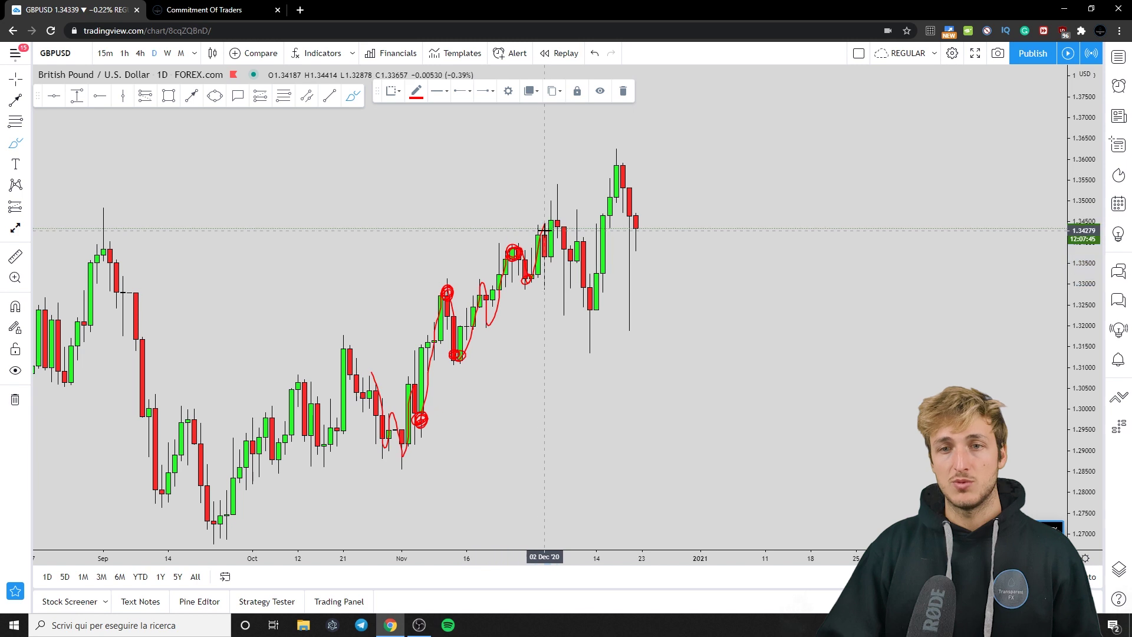
drag(547, 224, 556, 225)
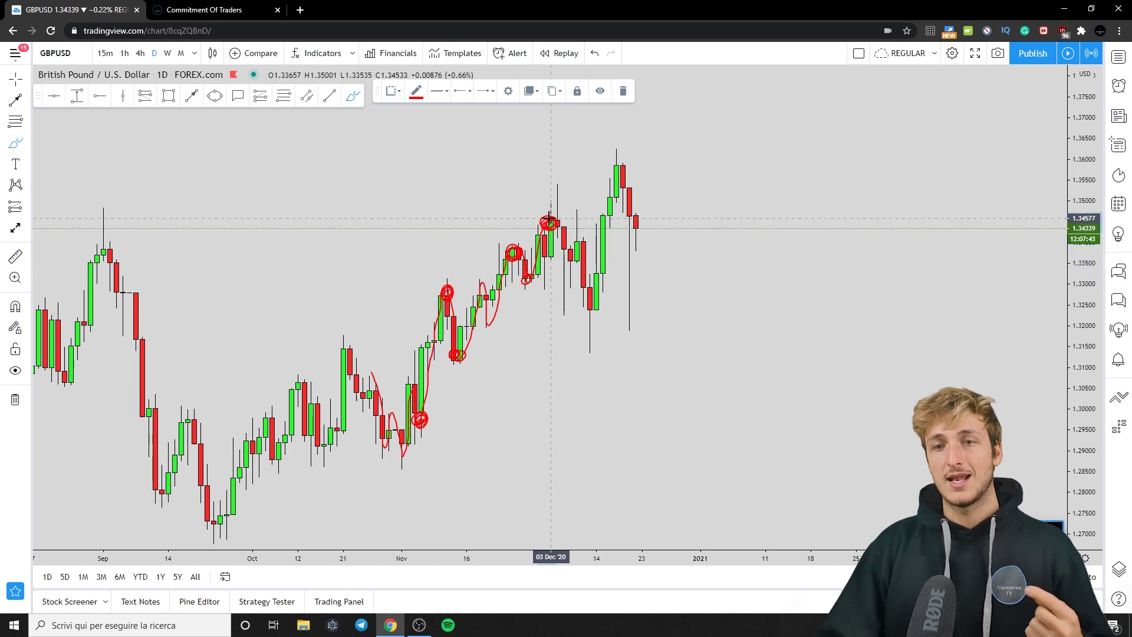
Brush the December double bottom and the rise to the 17 December high, and mark its neckline near 1.344
drag(551, 215, 570, 315)
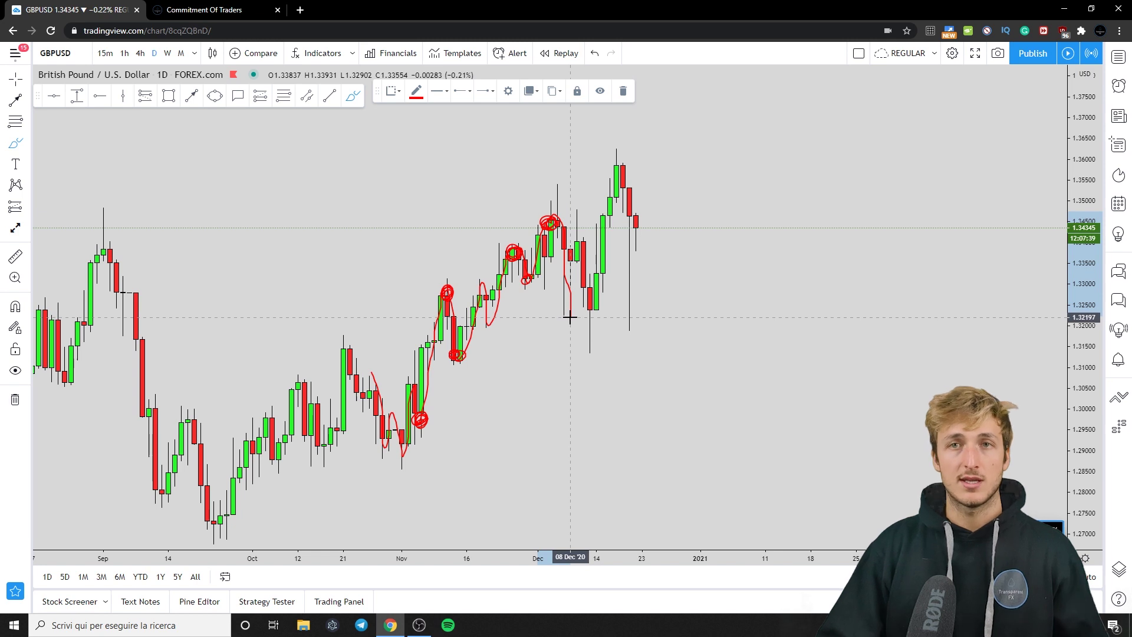
mouse_move(571, 317)
mouse_down()
mouse_move(589, 349)
mouse_move(603, 227)
mouse_up()
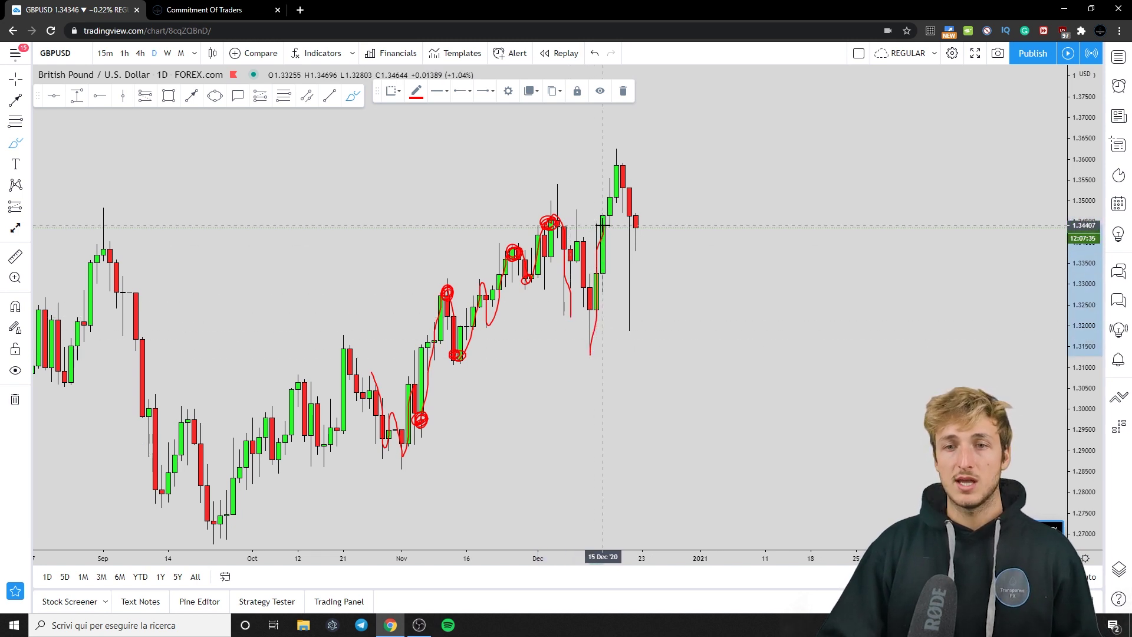
drag(609, 273, 616, 159)
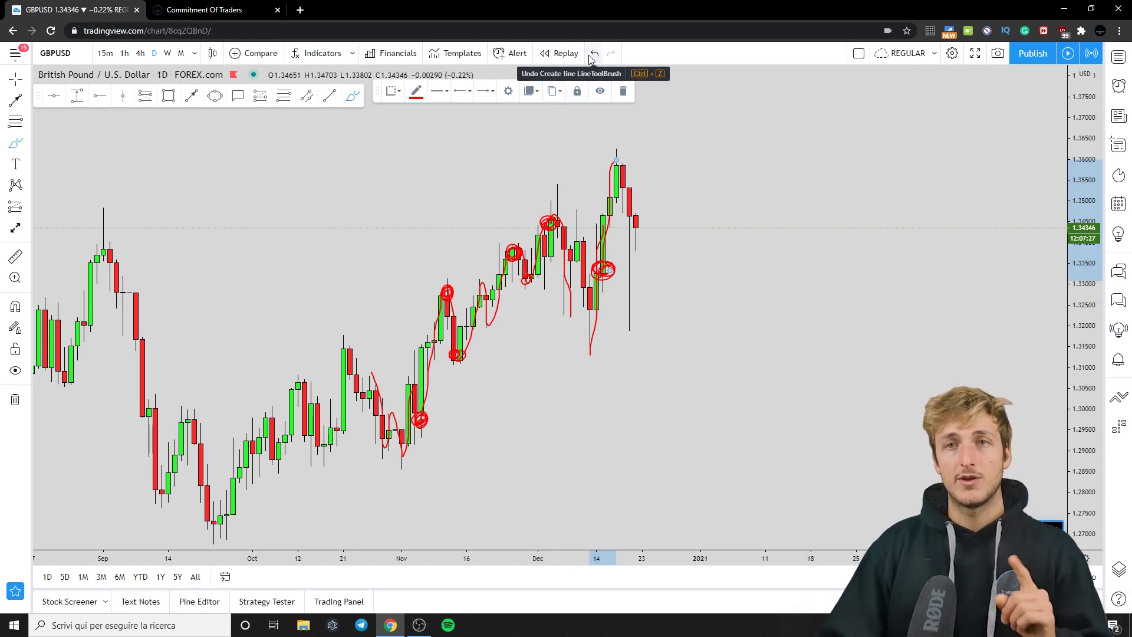
mouse_move(557, 186)
mouse_down()
mouse_move(593, 283)
mouse_move(621, 149)
mouse_move(632, 194)
mouse_up()
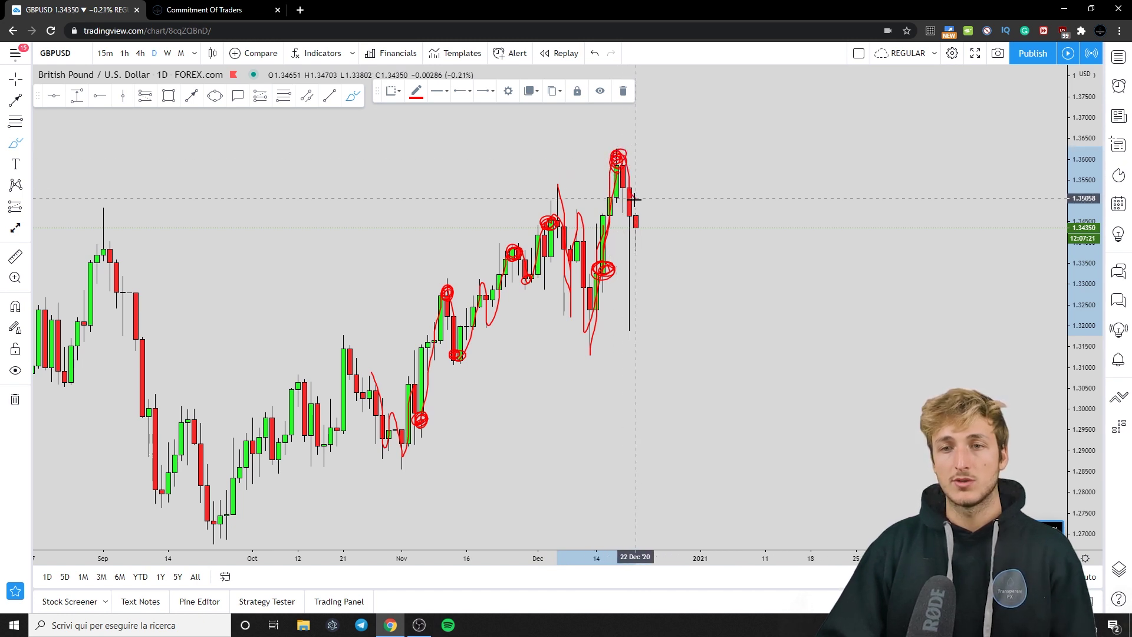
drag(566, 224, 661, 224)
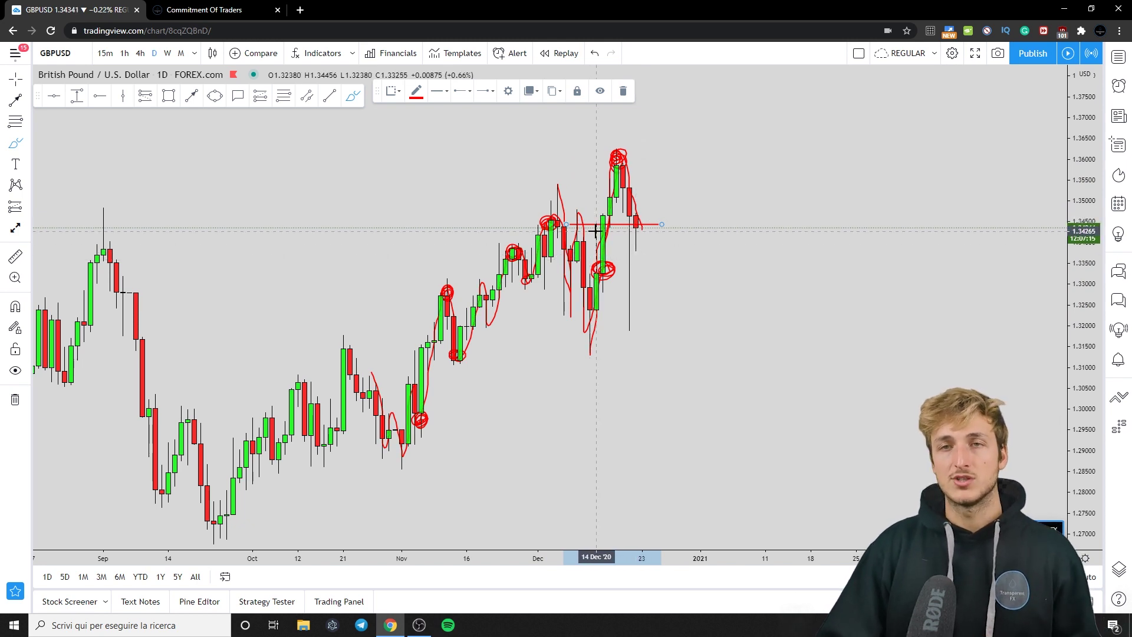
Sketch a schematic W pattern with a neckline in the empty area beyond the last candle, and delete the neckline
mouse_move(713, 159)
mouse_down()
mouse_move(723, 268)
mouse_move(759, 215)
mouse_move(781, 316)
mouse_move(817, 159)
mouse_move(849, 210)
mouse_up()
drag(747, 211, 843, 210)
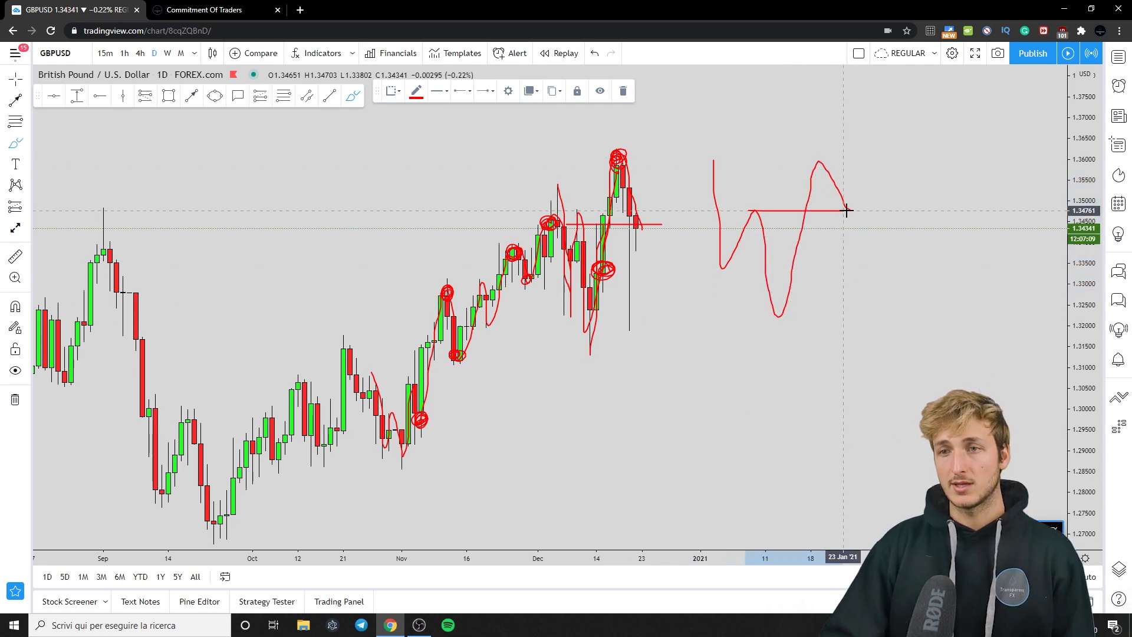
click(623, 91)
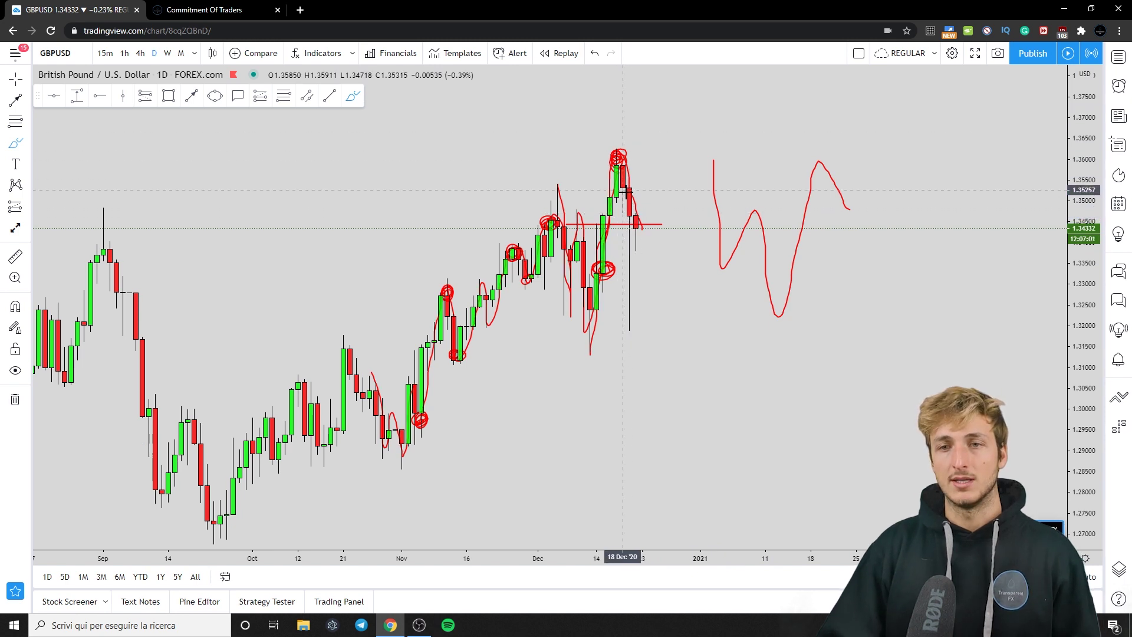
mouse_move(663, 257)
mouse_down()
mouse_move(534, 157)
mouse_move(371, 416)
mouse_move(731, 213)
mouse_up()
Undo all remaining brush strokes on the daily chart
click(595, 53)
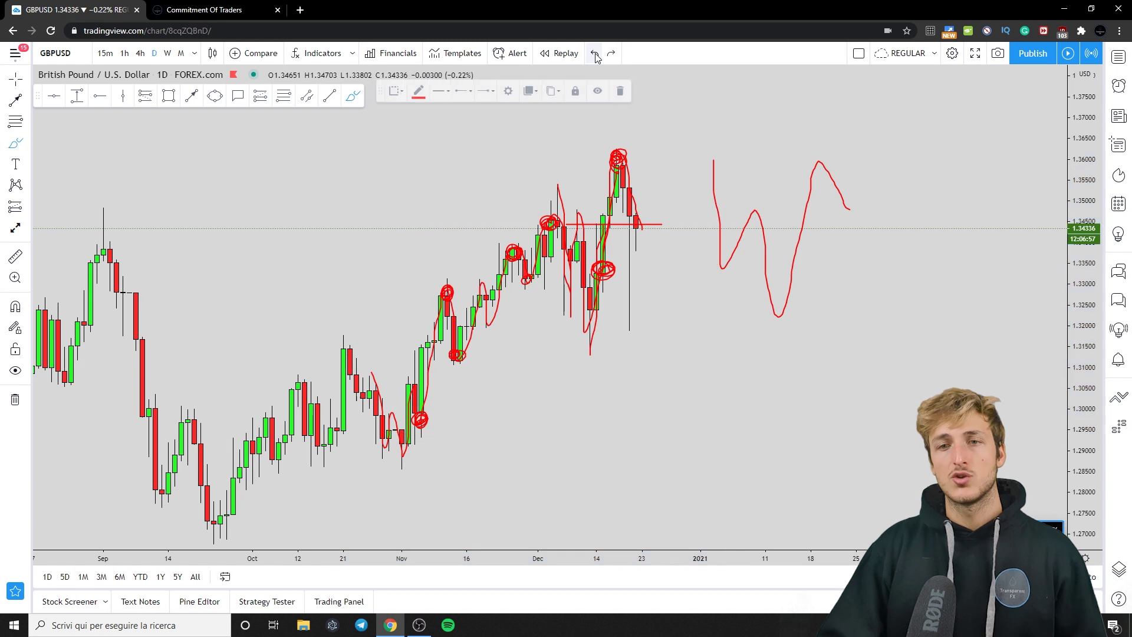
click(595, 53)
click(595, 53)
click(594, 53)
click(594, 53)
click(595, 53)
click(594, 53)
click(594, 53)
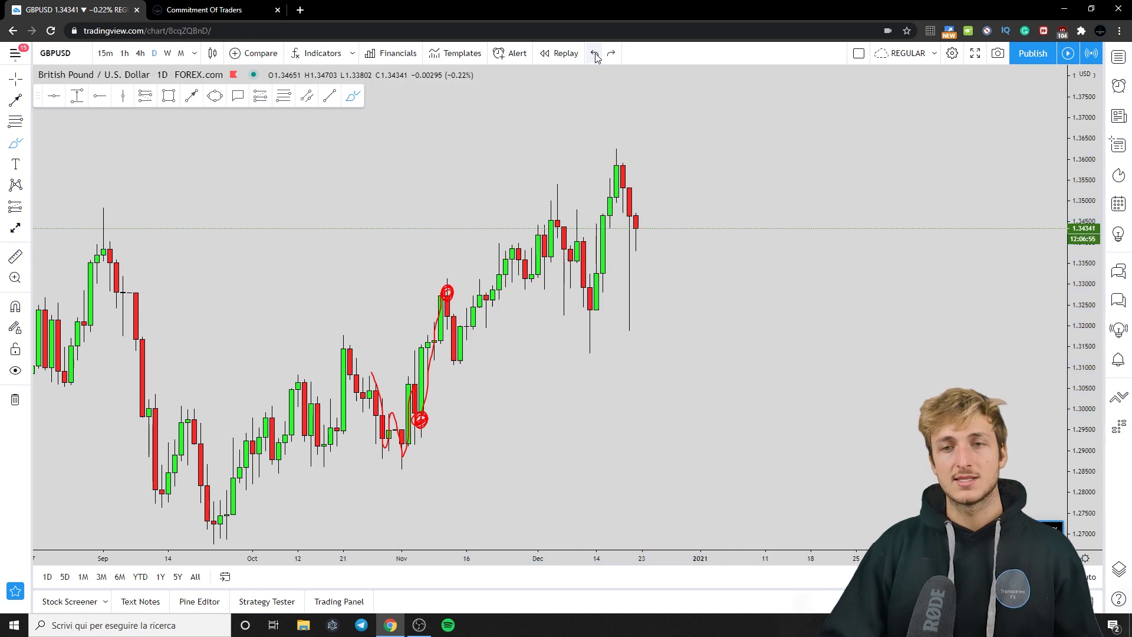
click(595, 53)
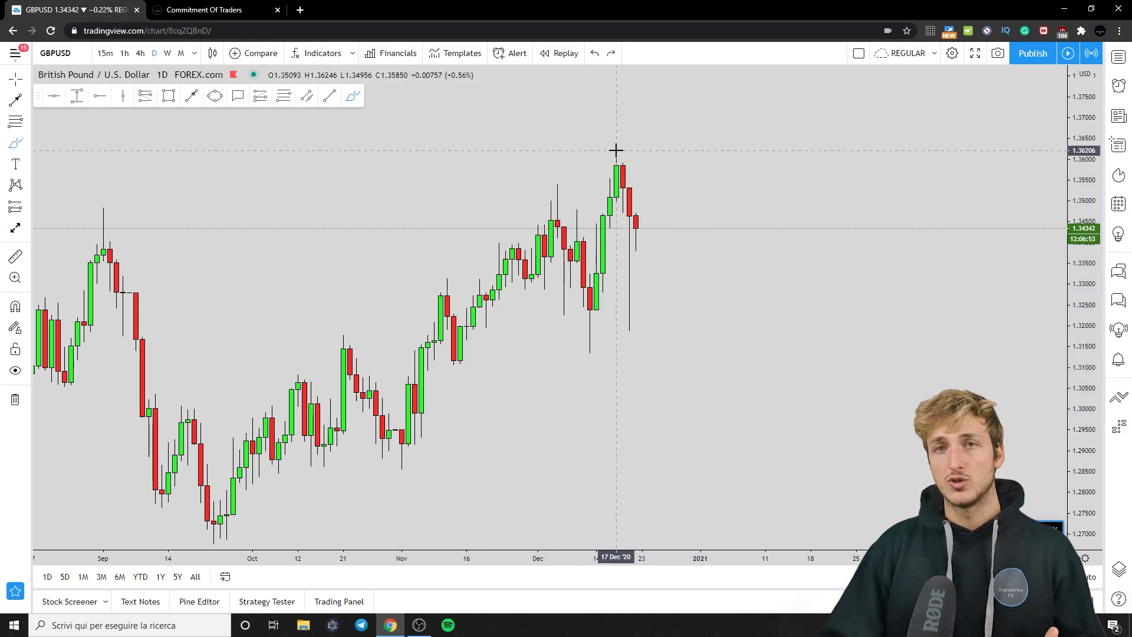
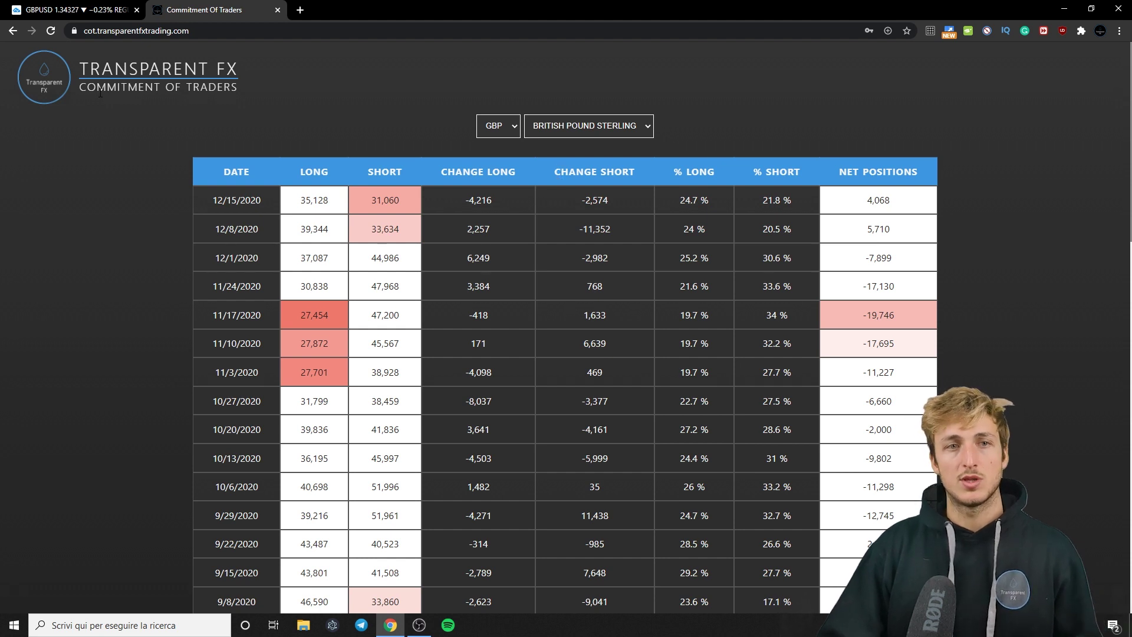
Switch to the Commitment of Traders page and highlight the pound's net positions for 11/17/2020 and 12/15/2020
drag(100, 92, 260, 95)
click(370, 107)
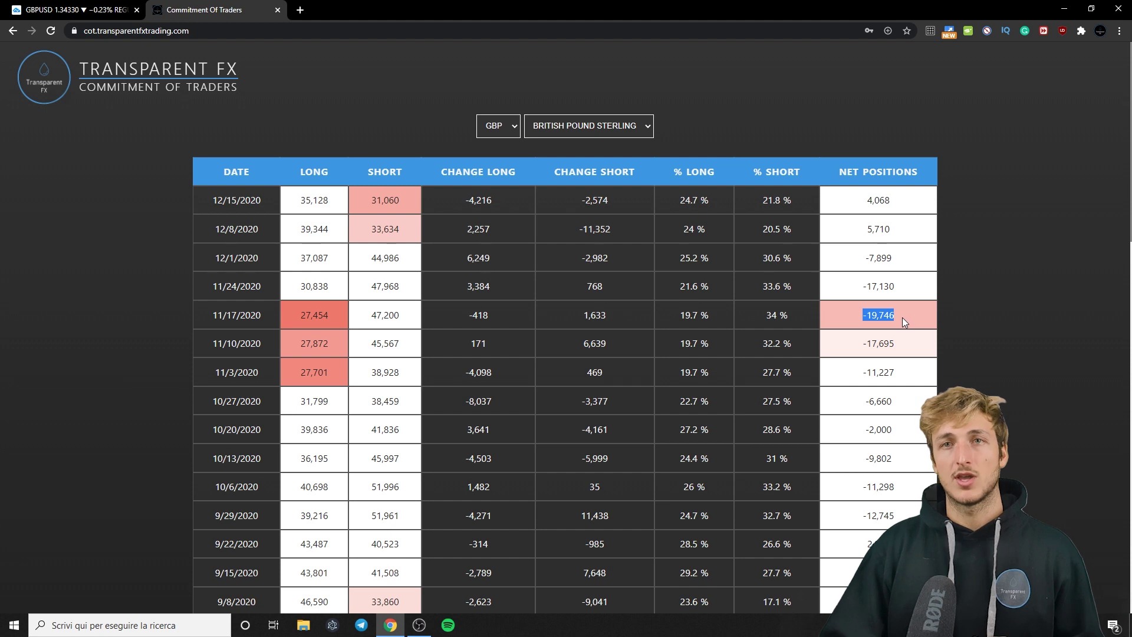
click(873, 204)
double_click(873, 203)
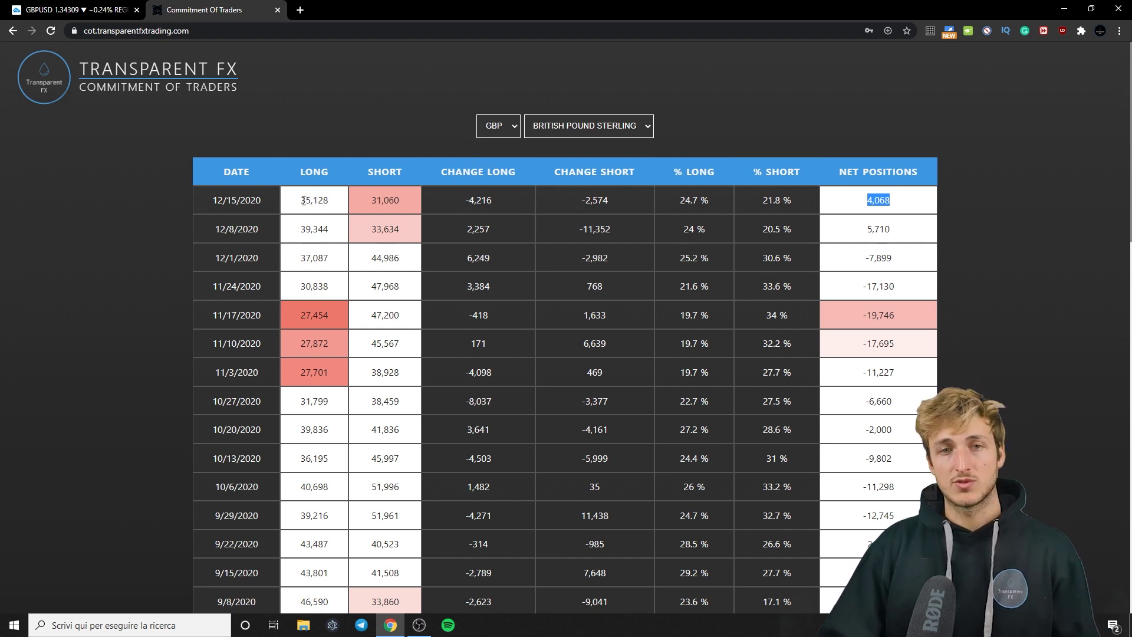
Highlight the pound's long, short, % long and % short figures in the 12/15/2020 row
drag(303, 201, 341, 205)
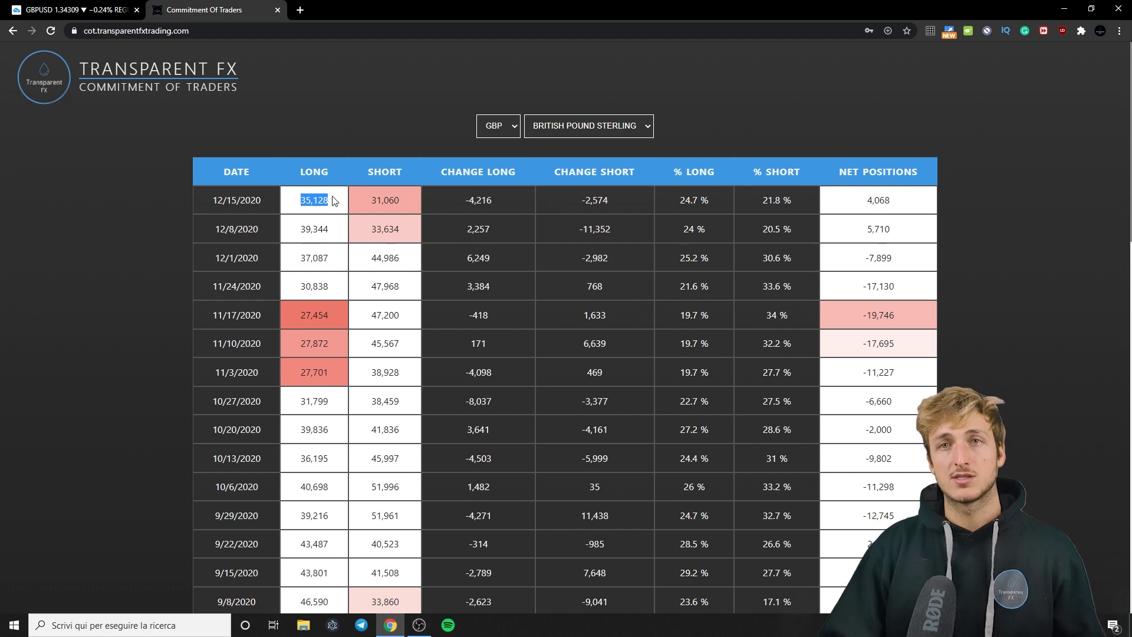
drag(368, 201, 400, 201)
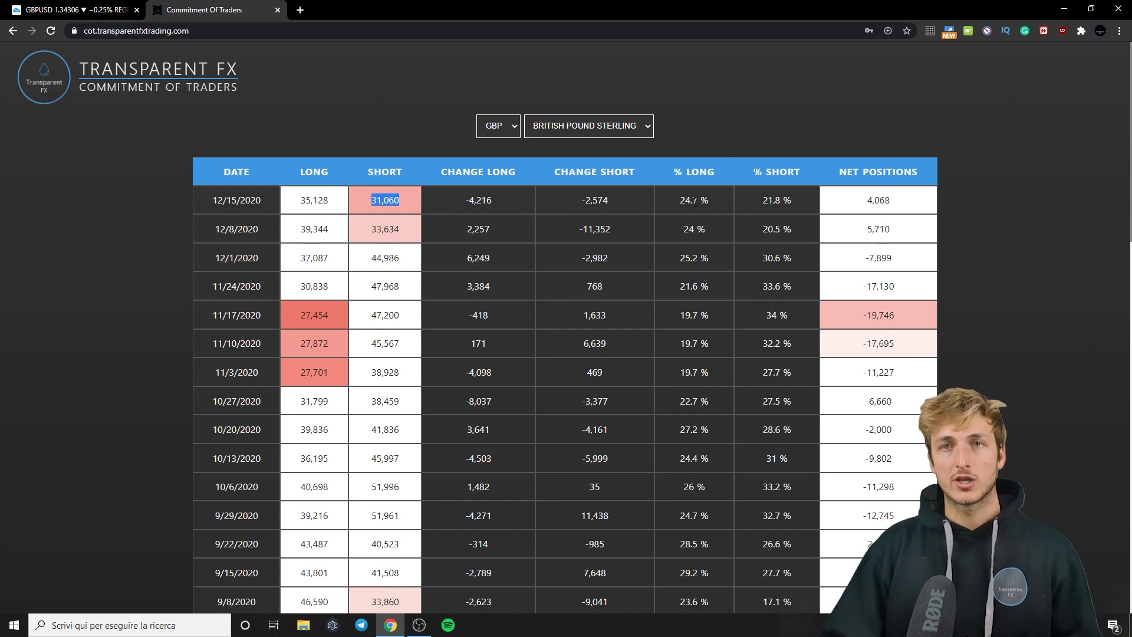
drag(681, 227, 707, 230)
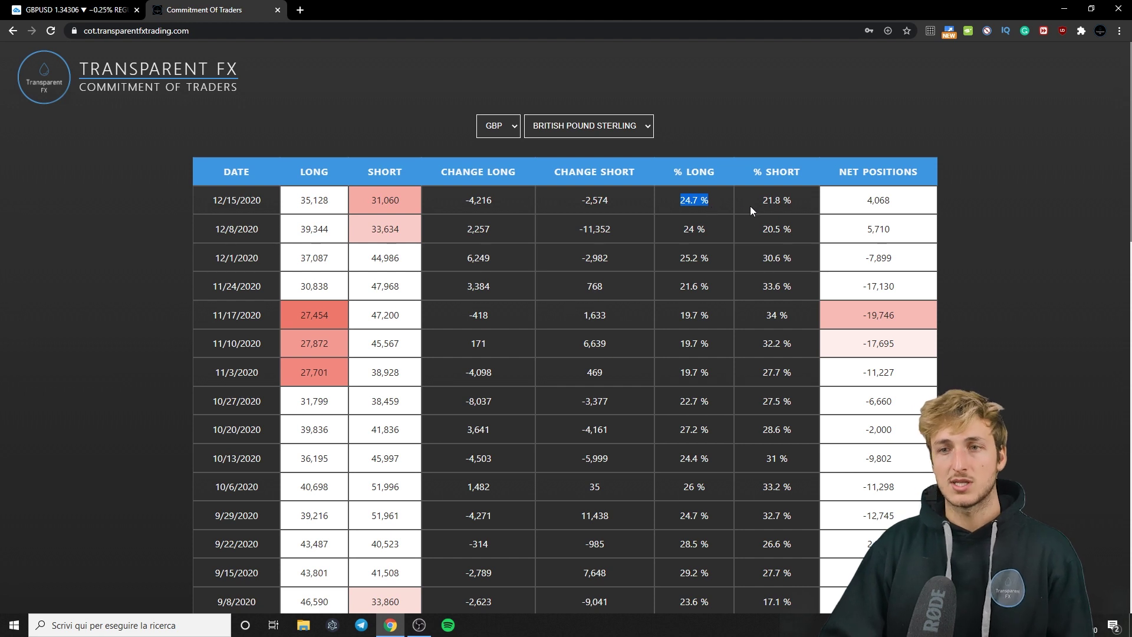
drag(761, 201, 790, 201)
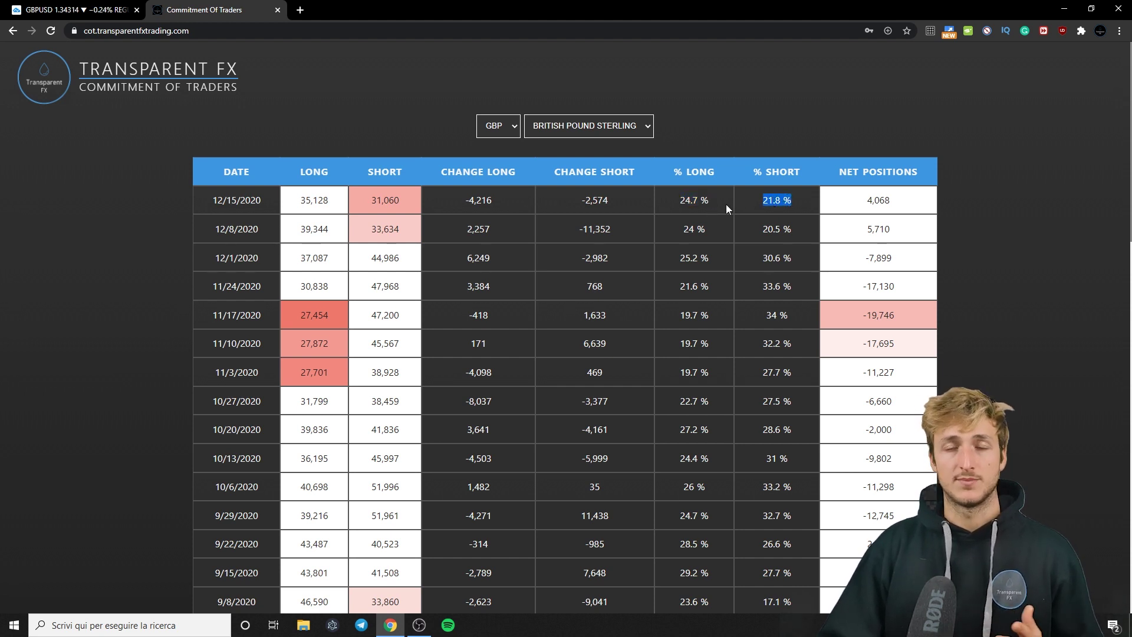
Switch to the GBPUSD chart, sketch a rising brush path from the last daily candle to about 1.374, and delete it
click(118, 10)
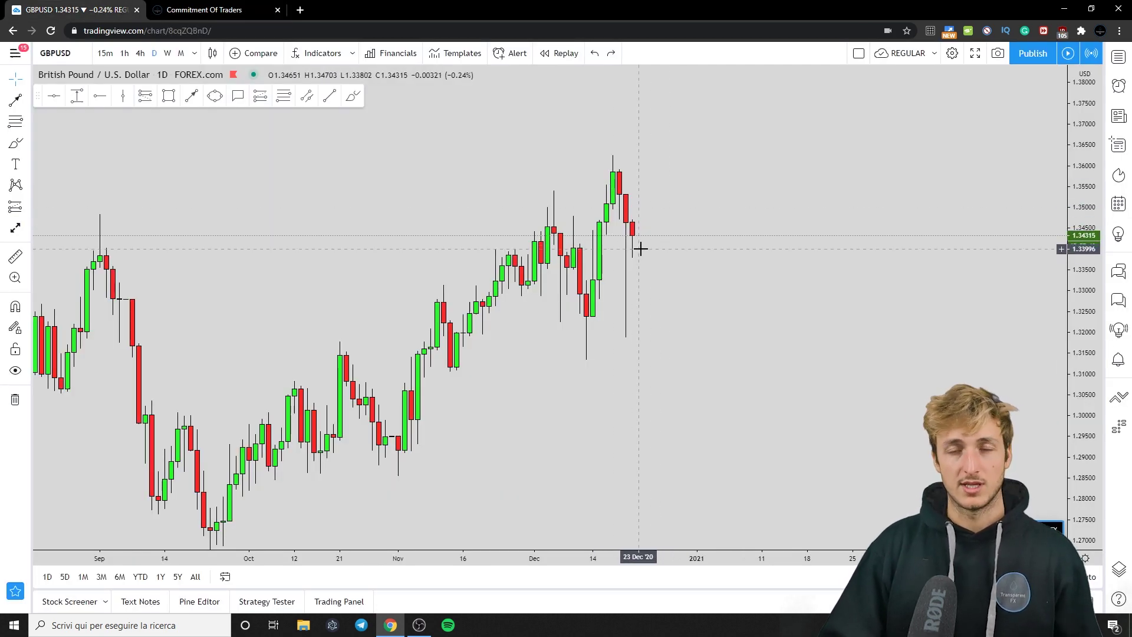
click(353, 96)
mouse_move(633, 227)
mouse_down()
mouse_move(648, 252)
mouse_move(733, 106)
mouse_up()
click(623, 92)
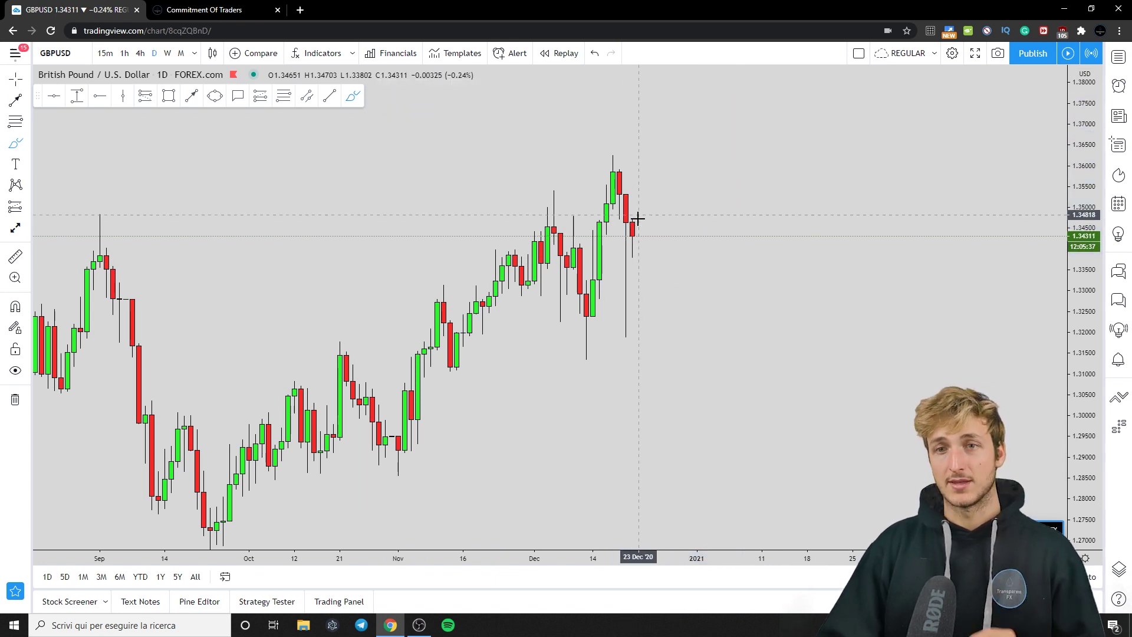
Sketch a falling brush path to about 1.325 and a rising one to about 1.369 from the last candle, deleting each
mouse_move(638, 219)
mouse_down()
mouse_move(619, 203)
mouse_move(623, 343)
mouse_move(638, 205)
mouse_move(645, 312)
mouse_up()
click(624, 91)
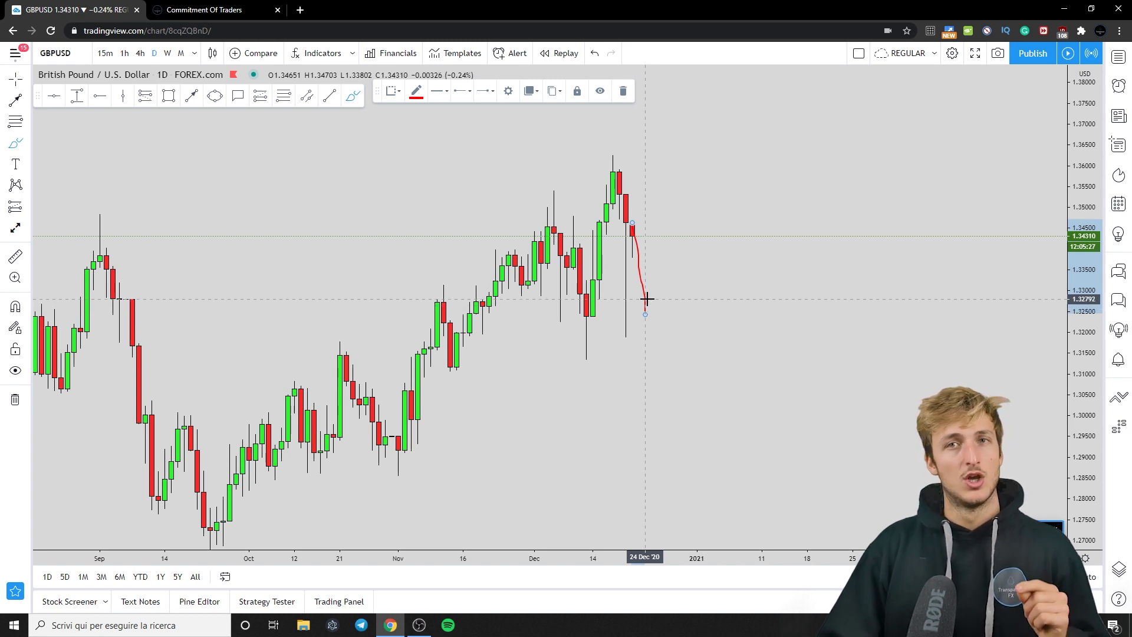
click(623, 90)
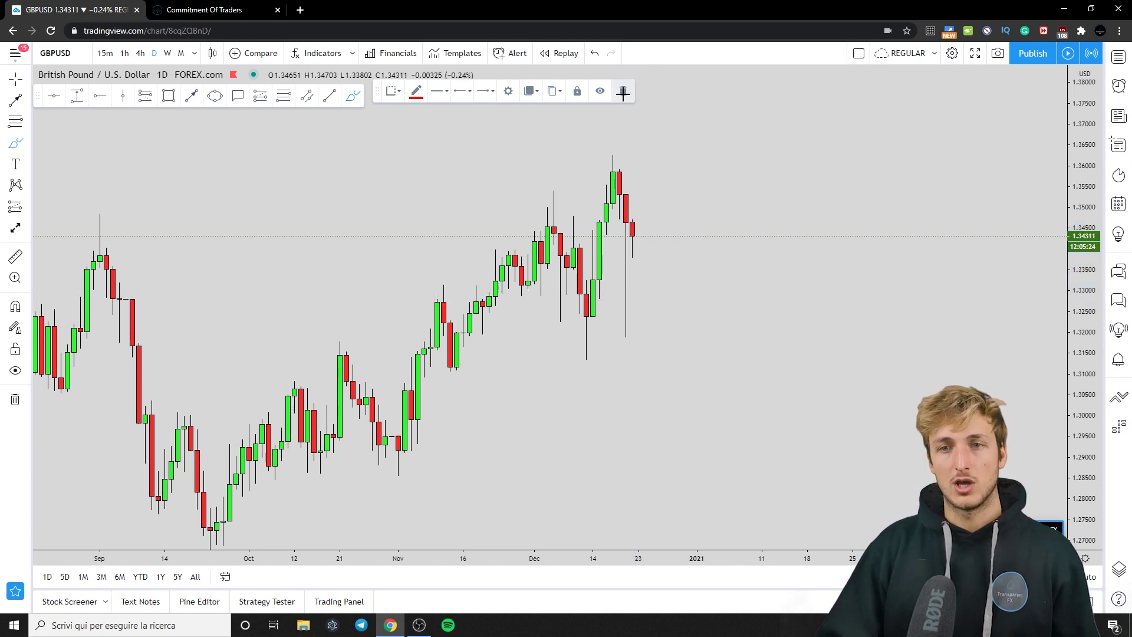
drag(633, 223, 678, 132)
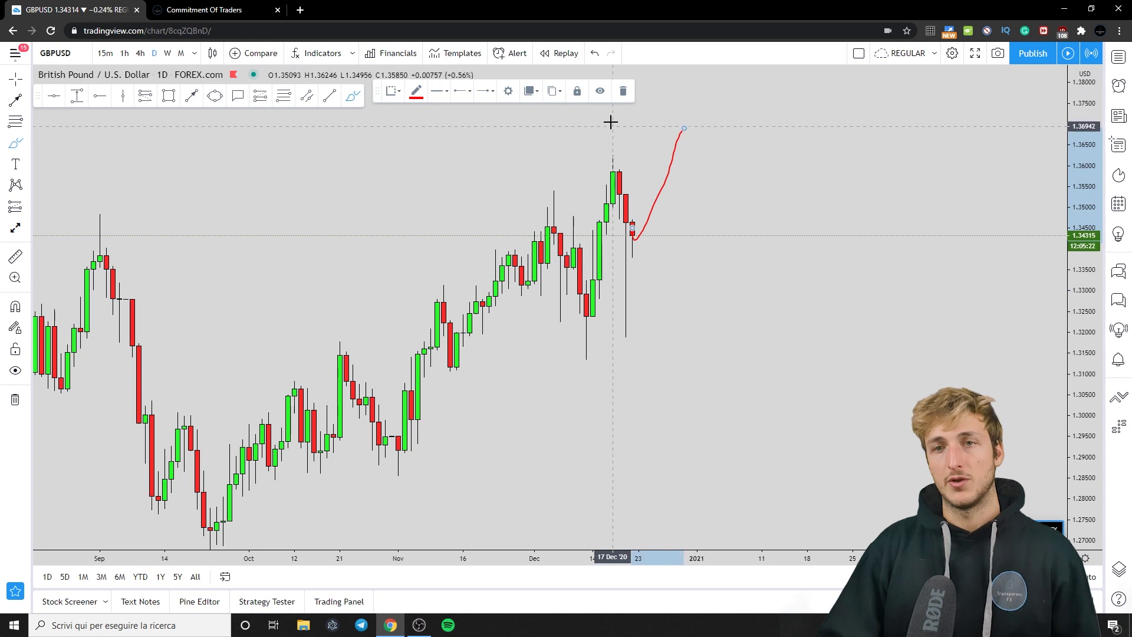
click(619, 91)
Draw a rectangle marking the retest zone from about 1.340 to 1.343, starting at 9 December and extending past the last candle
click(168, 96)
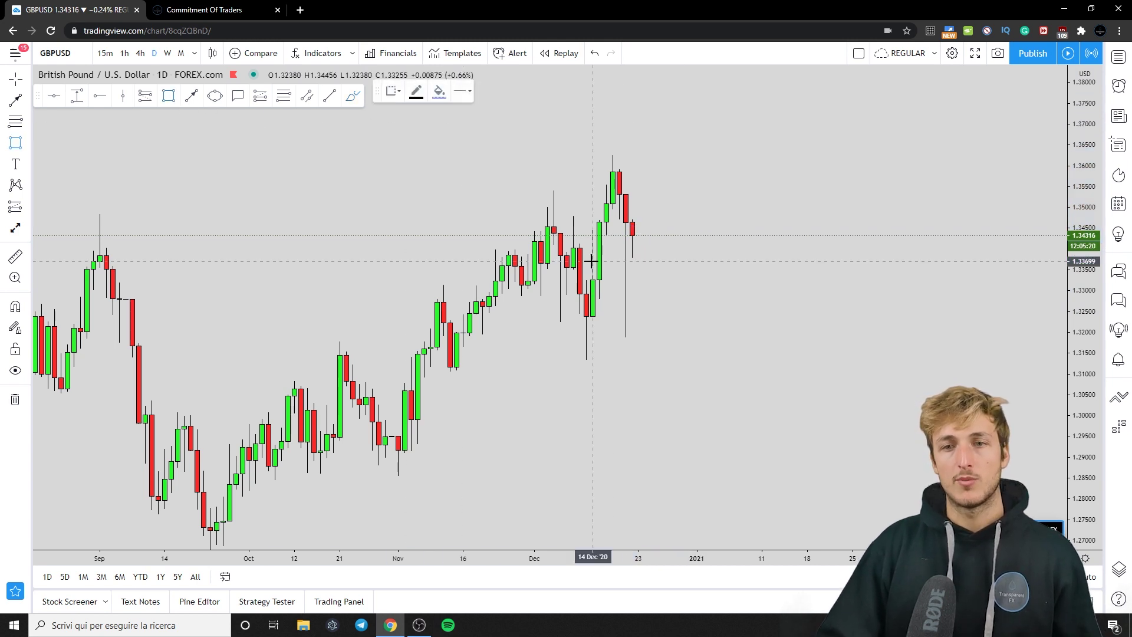
drag(572, 250, 718, 237)
click(768, 288)
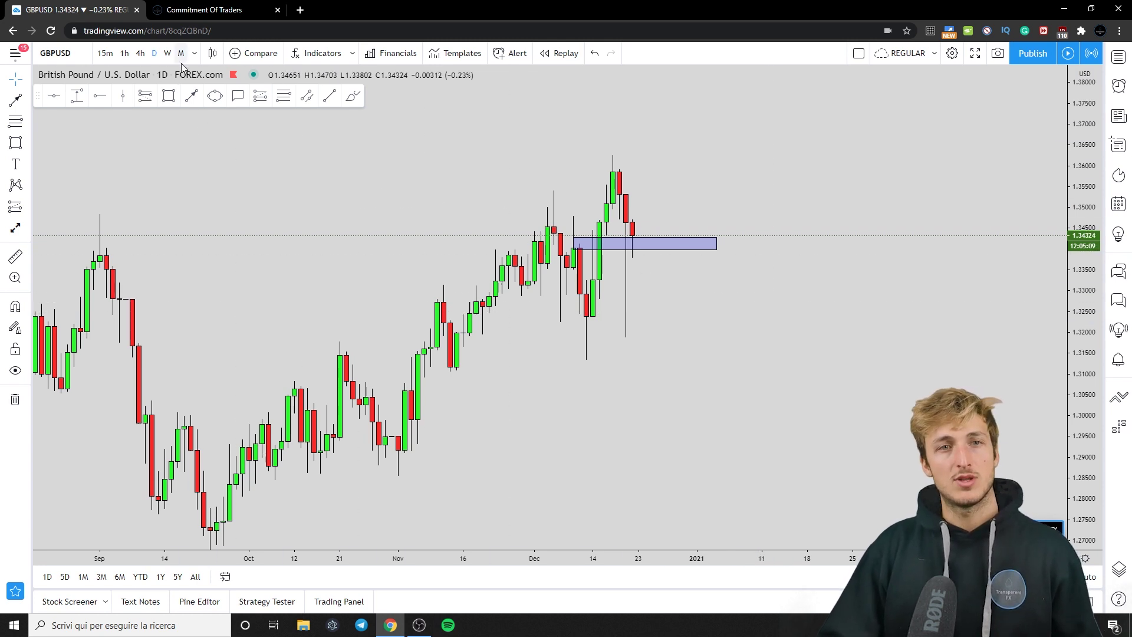
Revisit the Commitment of Traders page and close it
click(203, 9)
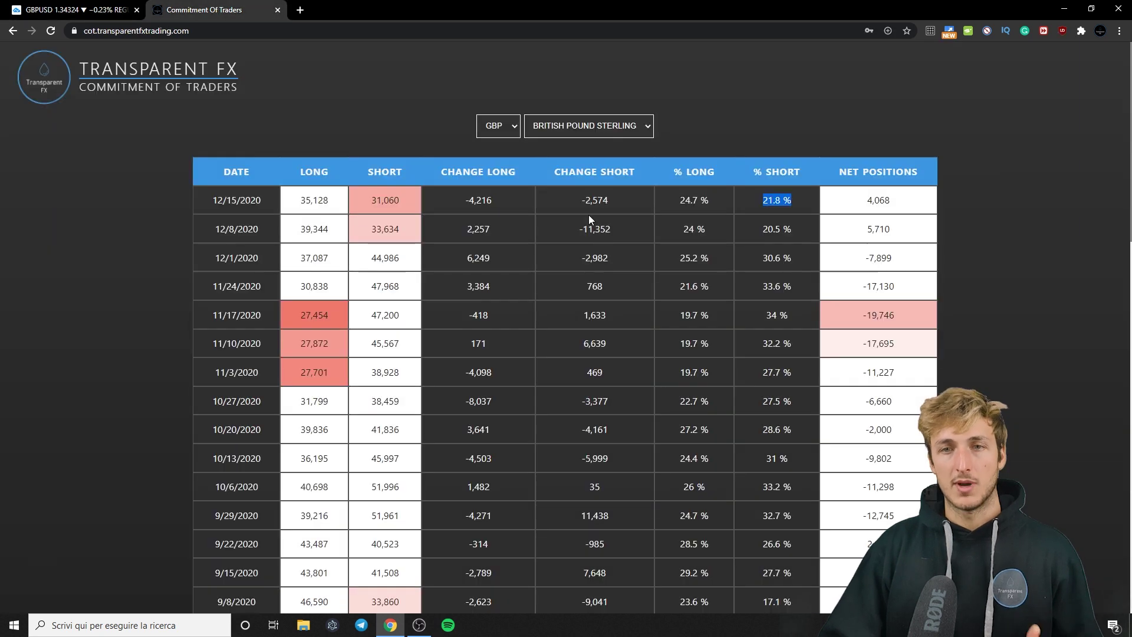
click(278, 10)
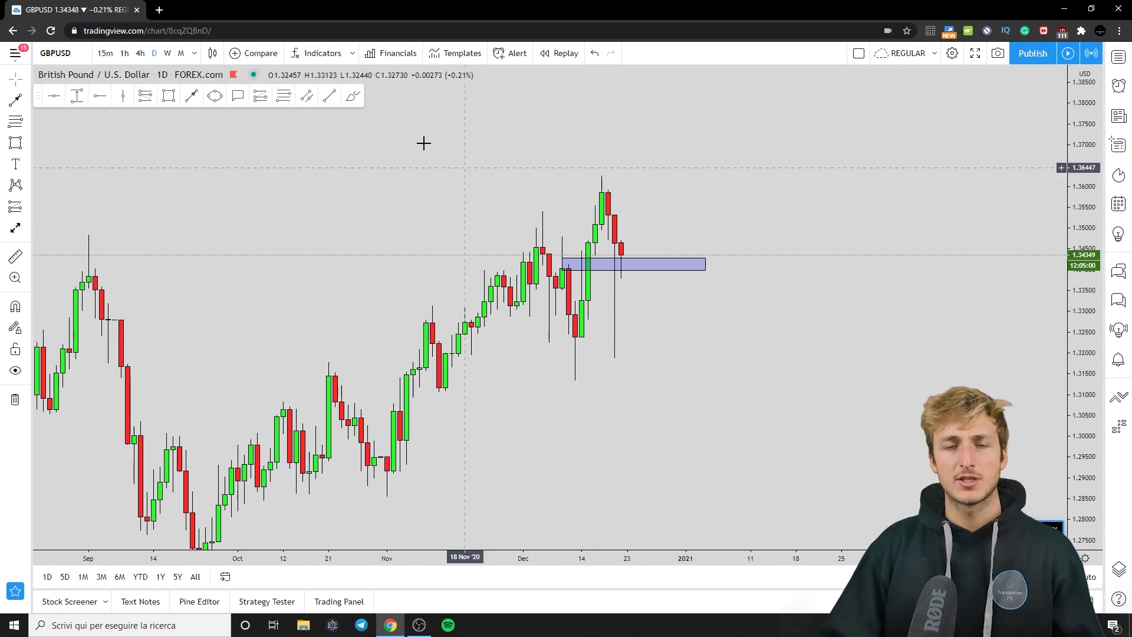
Sketch a brush path dipping into the rectangle zone and bouncing up to about 1.367, and delete it
click(352, 95)
drag(623, 250, 681, 147)
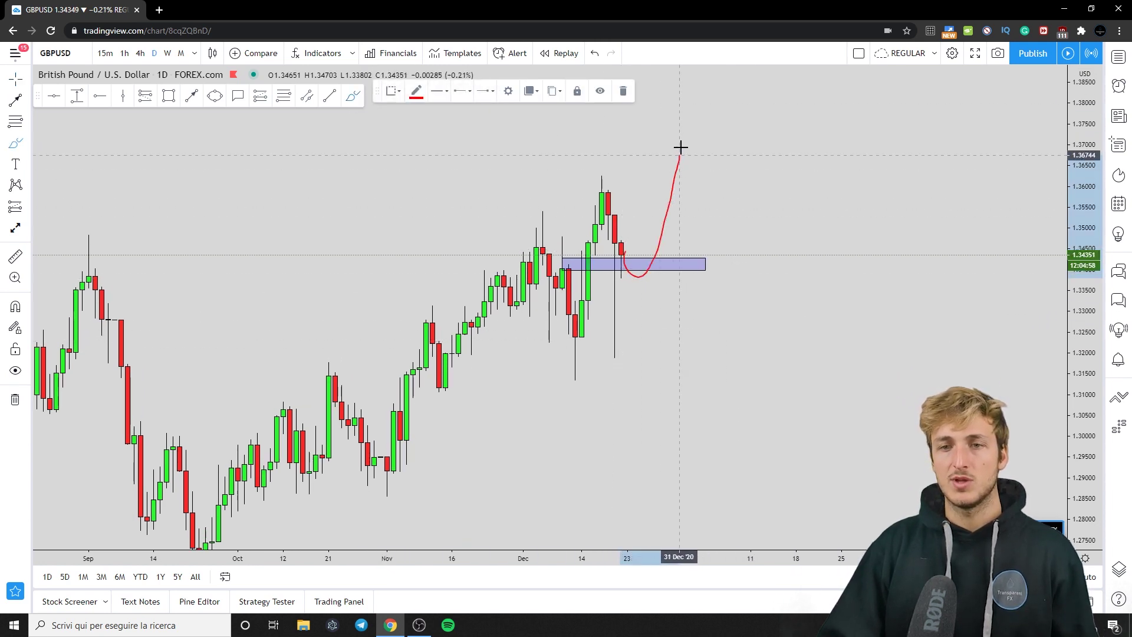
click(624, 91)
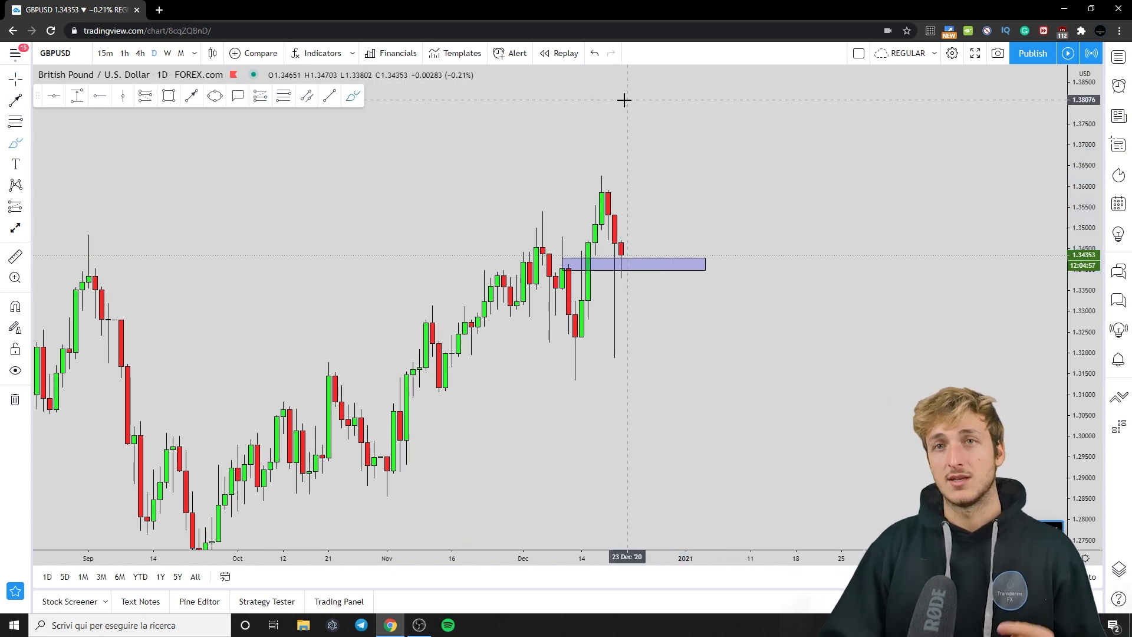
On the 4-hour chart, sketch a bearish path from the swing high through the zone down to about 1.311, and delete it
click(140, 53)
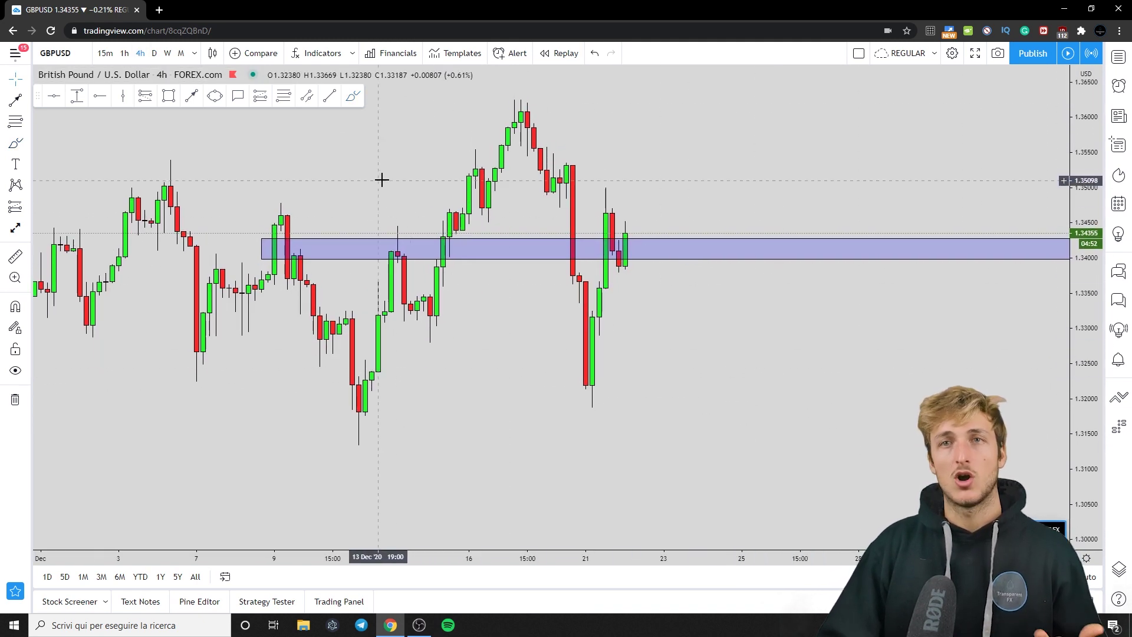
drag(381, 179, 421, 226)
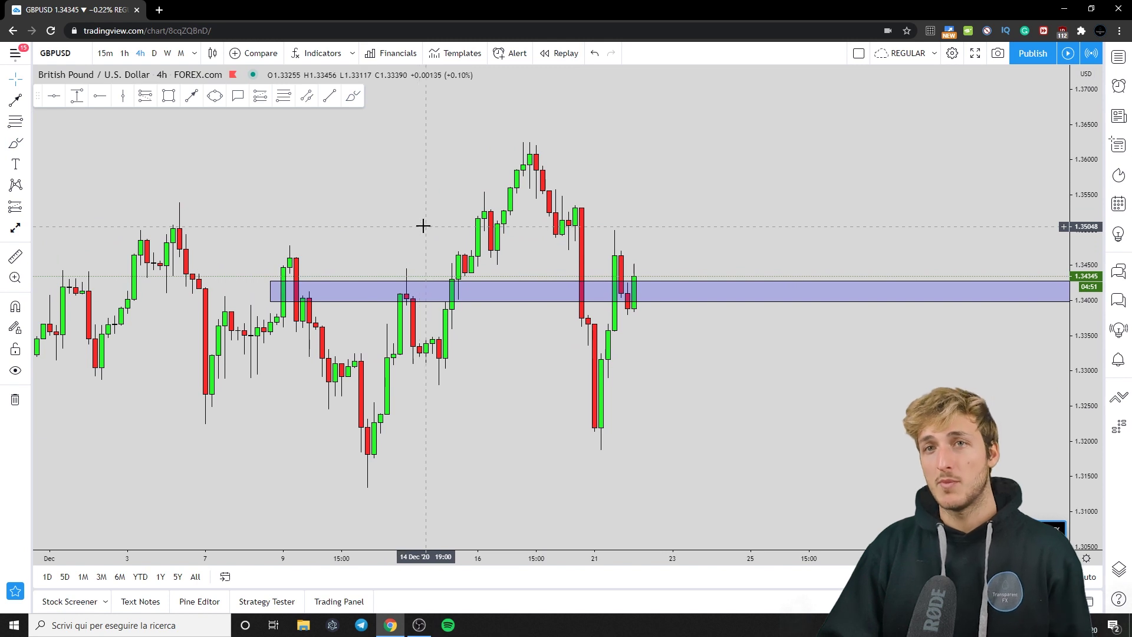
click(352, 96)
mouse_move(532, 139)
mouse_down()
mouse_move(587, 253)
mouse_move(601, 407)
mouse_move(618, 260)
mouse_move(654, 306)
mouse_move(672, 505)
mouse_up()
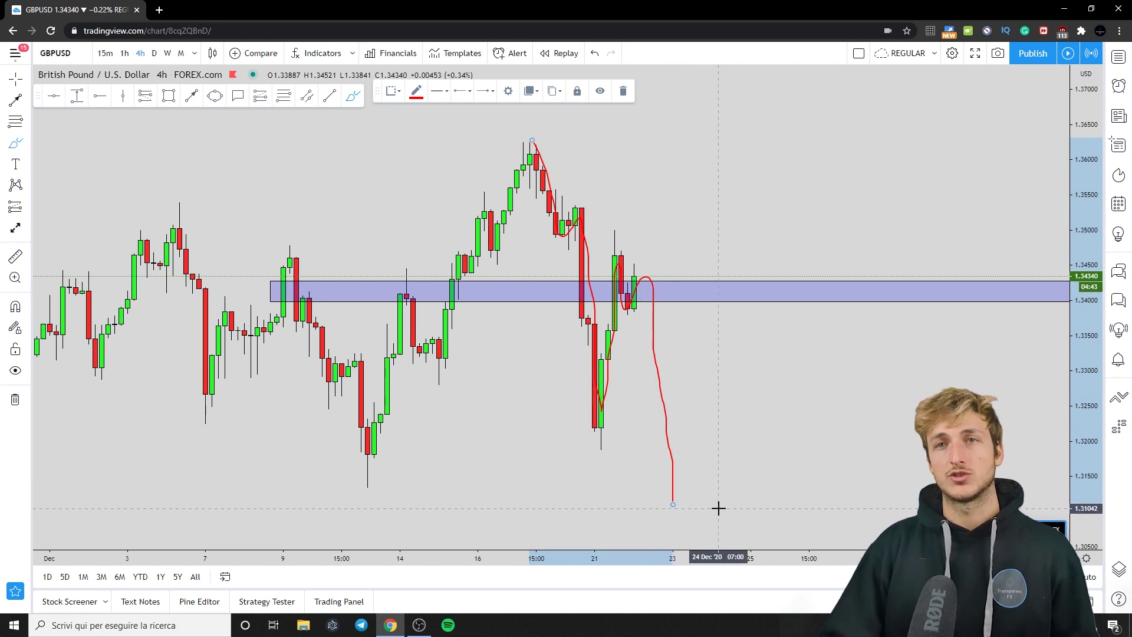
click(622, 91)
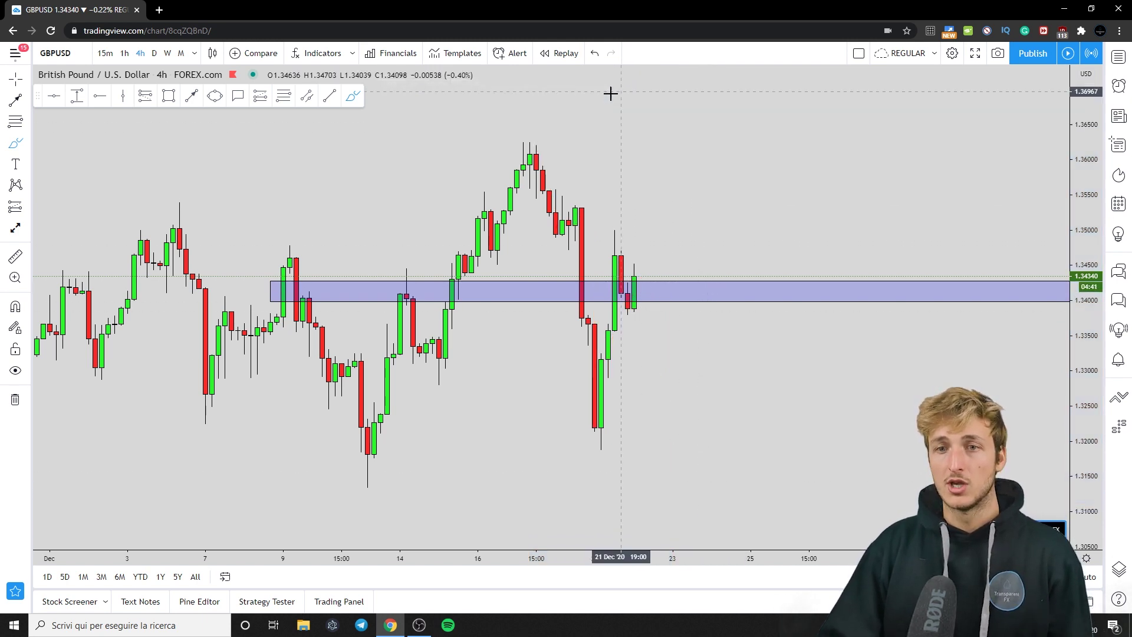
Return to the daily chart and sketch a wavy falling brush path from the zone down to about 1.317
click(154, 54)
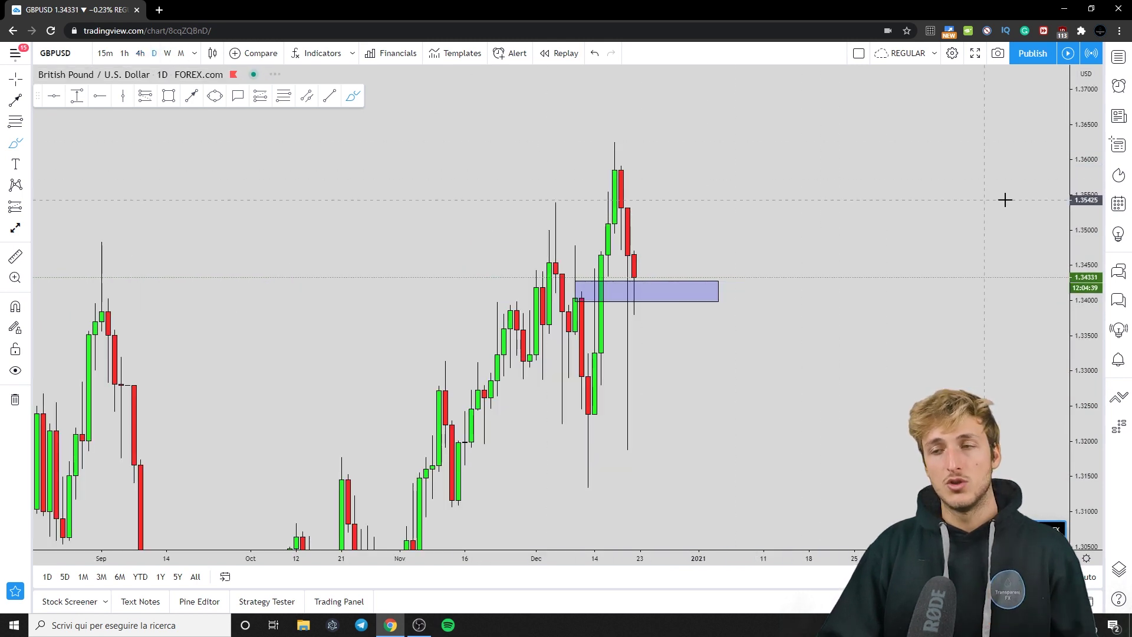
drag(1084, 277, 1061, 344)
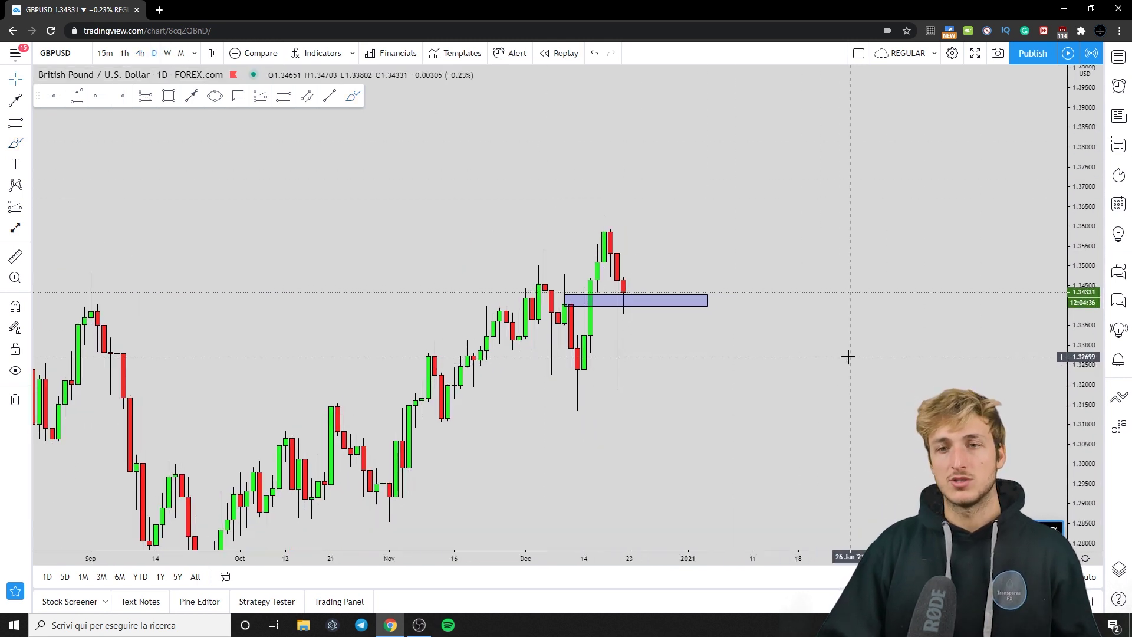
click(352, 95)
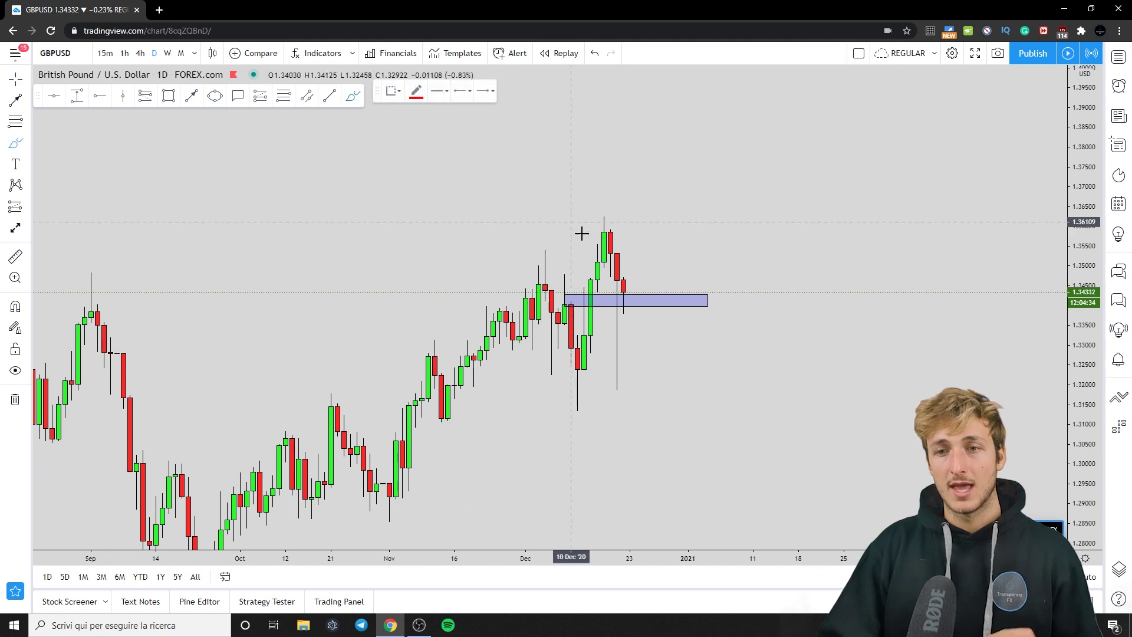
drag(630, 292, 662, 395)
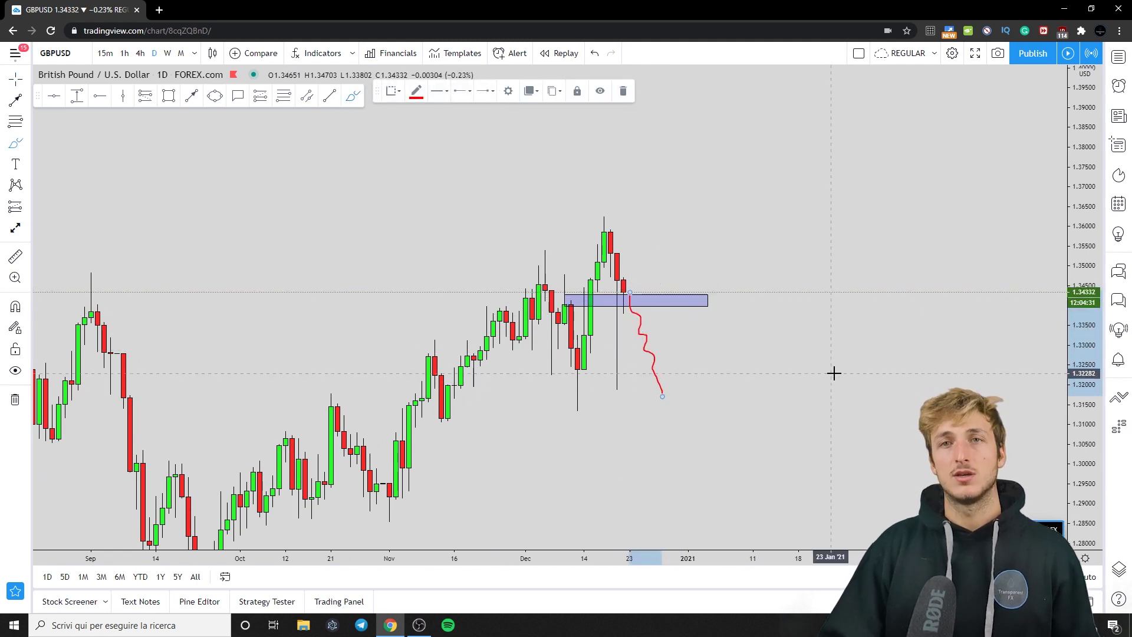
click(822, 352)
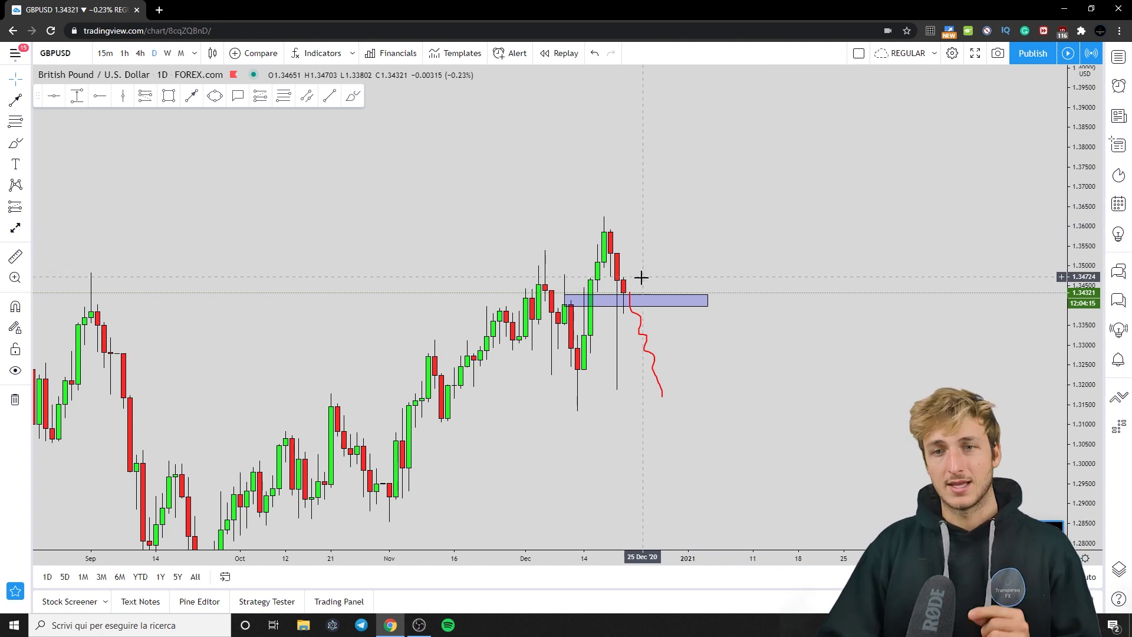
Draw an ellipse around the latest candle's retest of the rectangle zone, where the red falling path begins
click(591, 302)
click(632, 310)
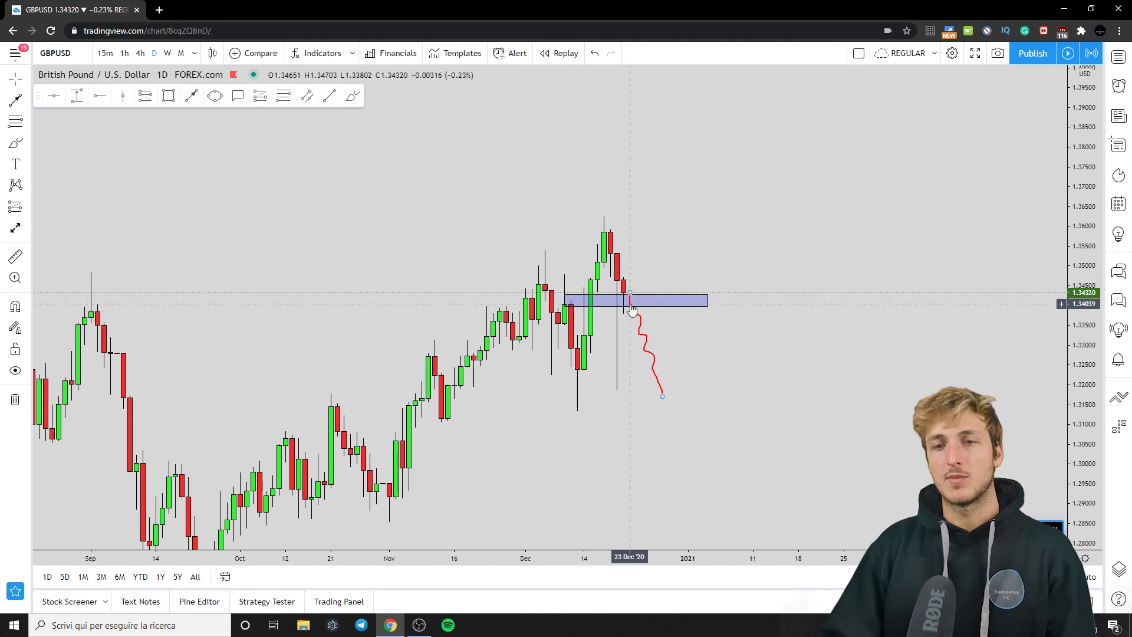
click(214, 96)
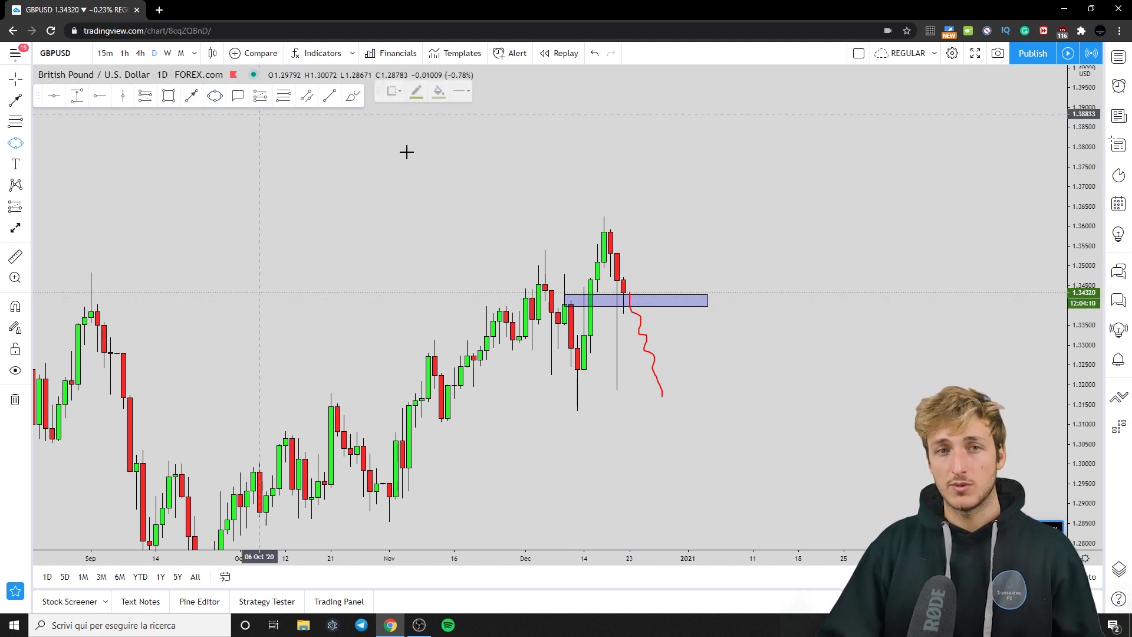
click(649, 285)
click(630, 324)
click(642, 324)
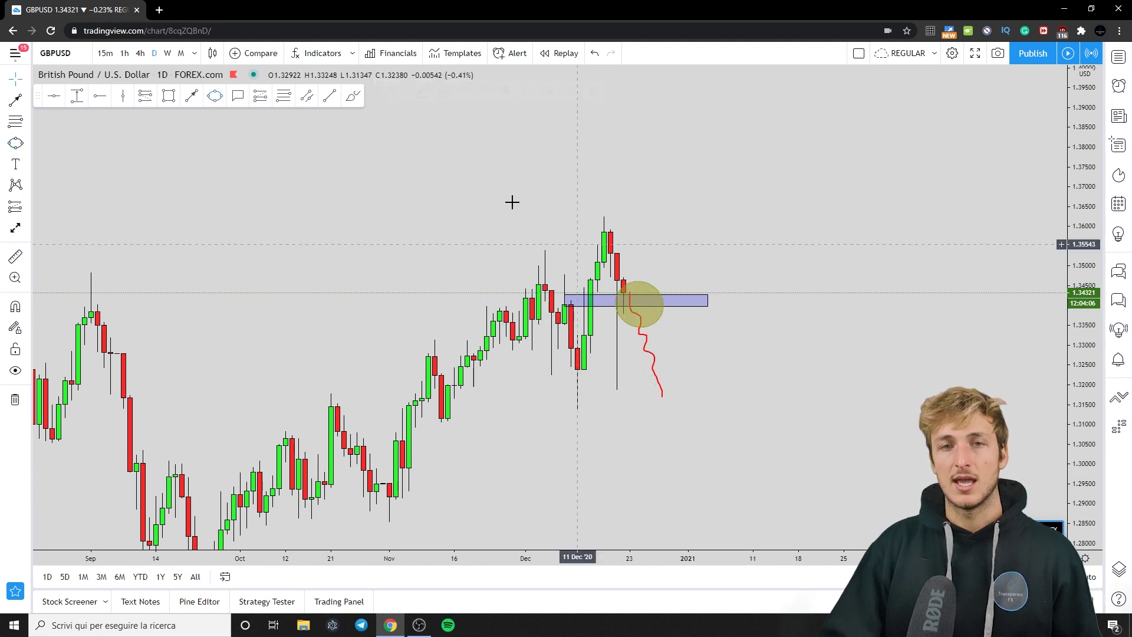
Sketch a bullish brush path from below the December swing low up to about 1.371, and delete it
click(352, 95)
mouse_move(571, 401)
mouse_down()
mouse_move(587, 301)
mouse_move(619, 277)
mouse_move(675, 182)
mouse_up()
click(621, 90)
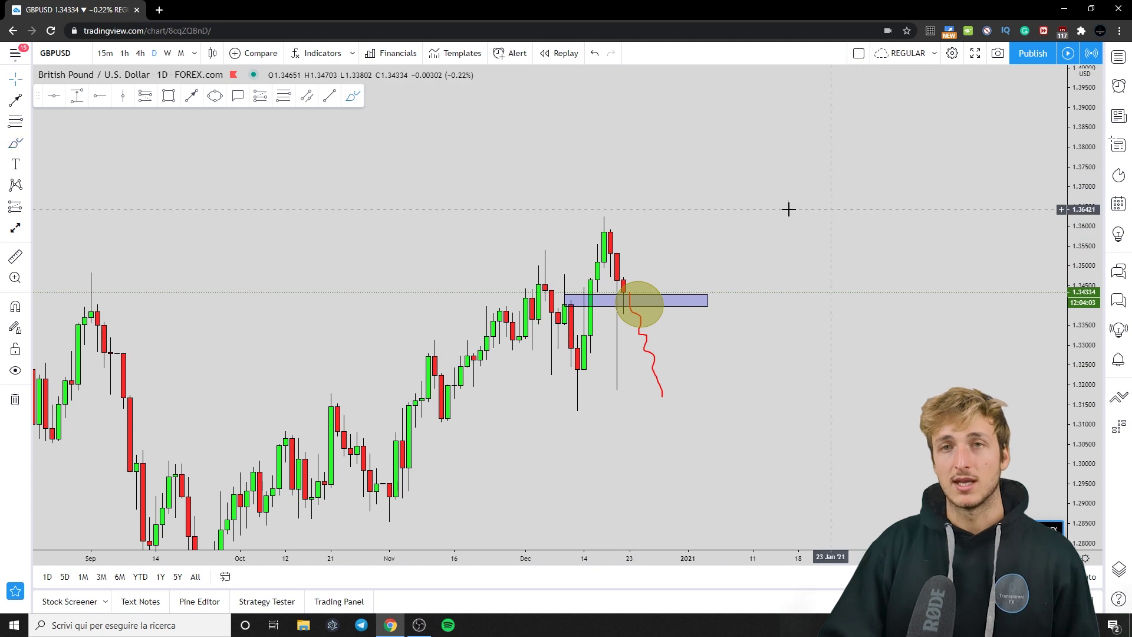
drag(744, 208, 726, 225)
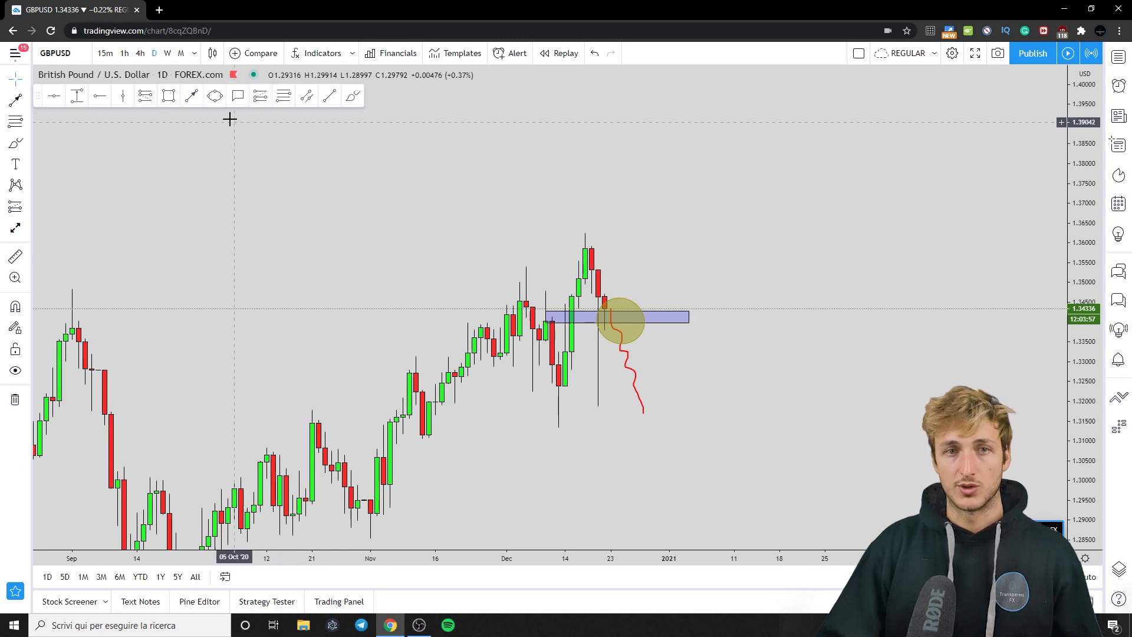
click(352, 96)
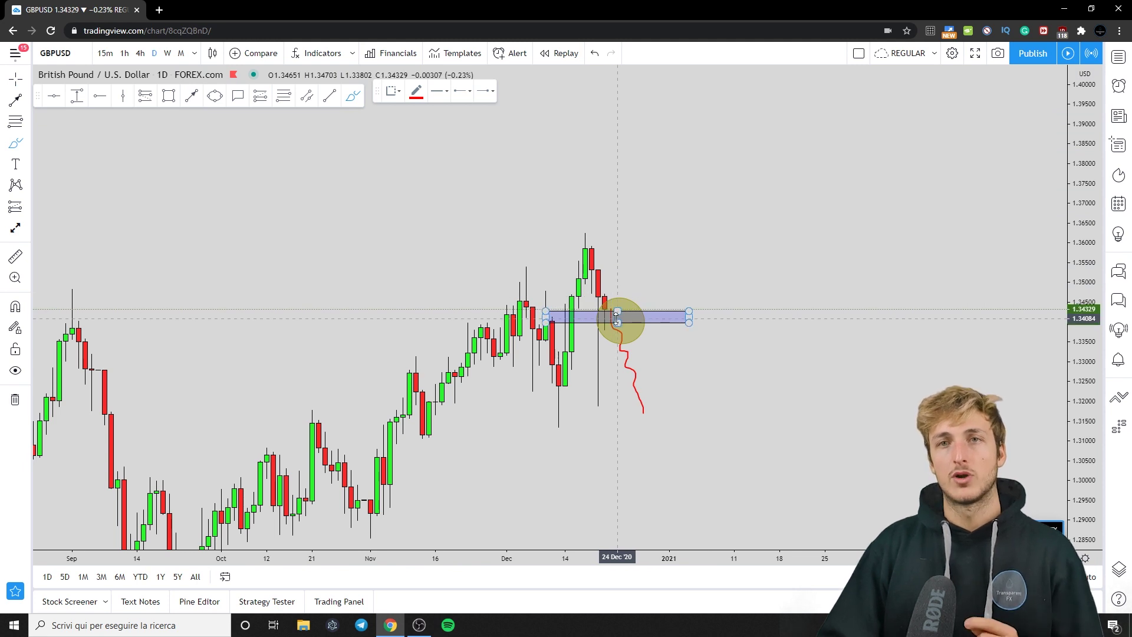
click(617, 318)
click(615, 316)
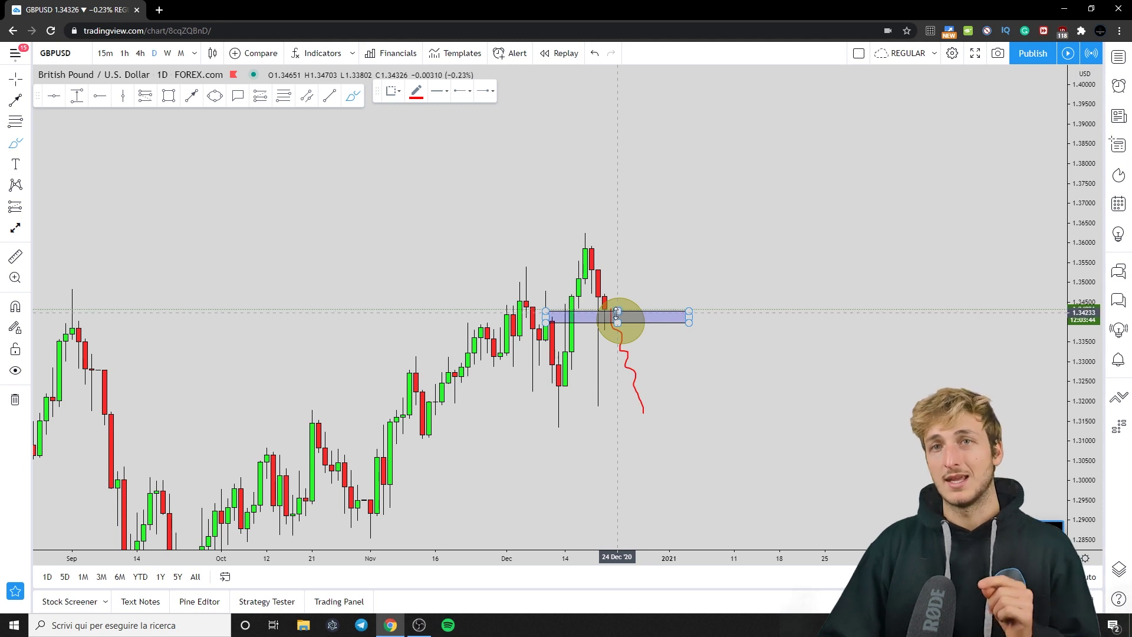
click(612, 311)
click(607, 302)
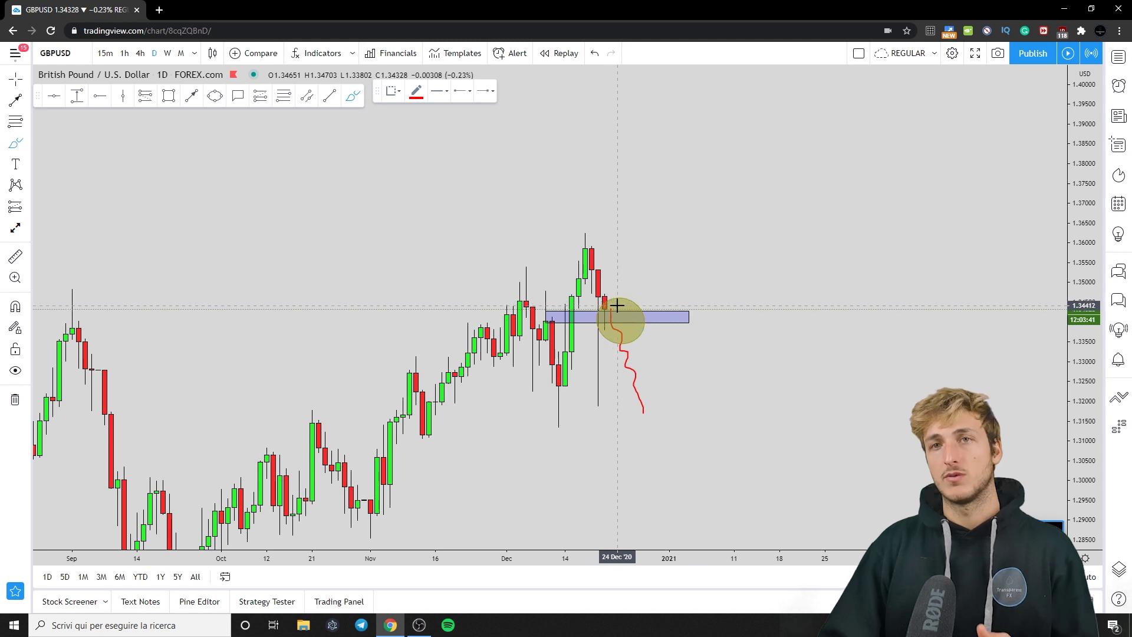
click(616, 312)
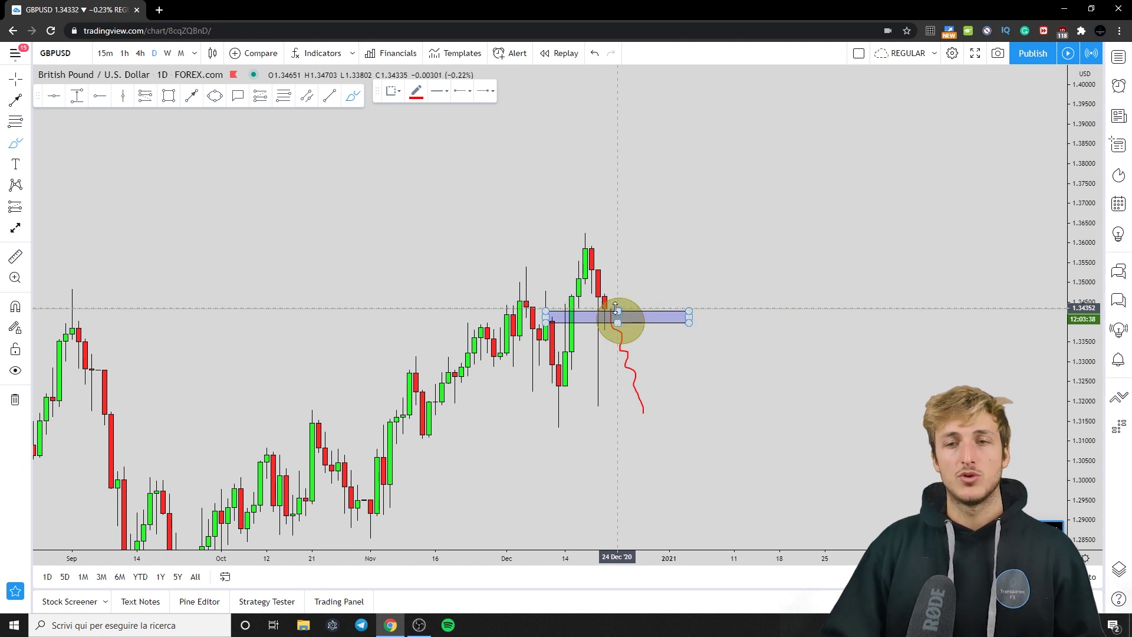
click(548, 197)
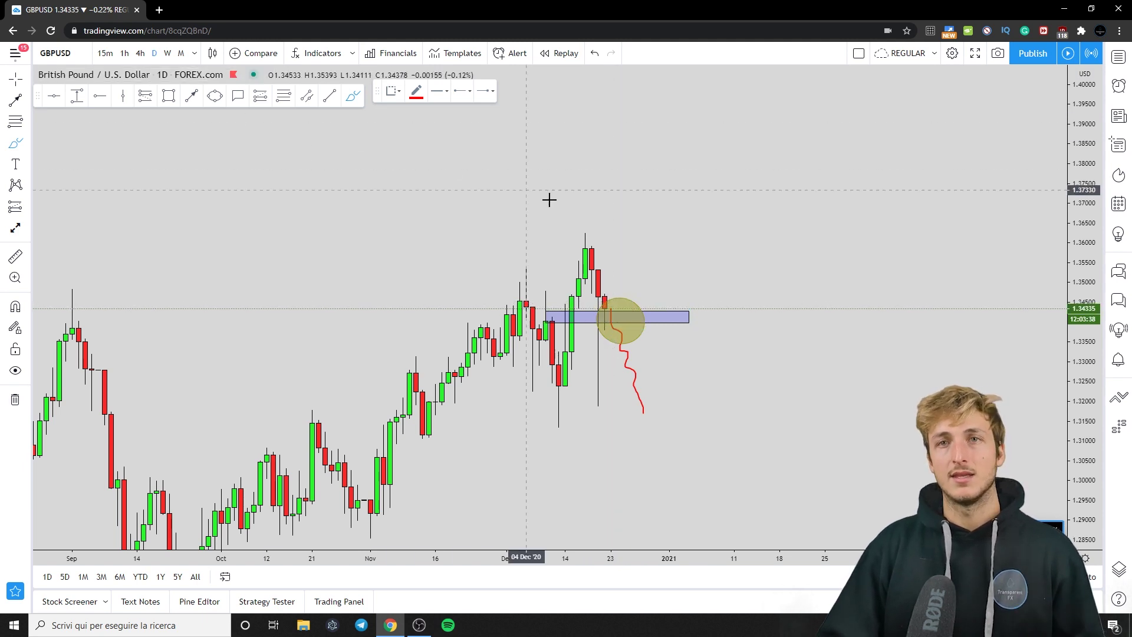
Draw a blue arrow from the top of the retest zone up to about 1.367, above the December high
click(191, 96)
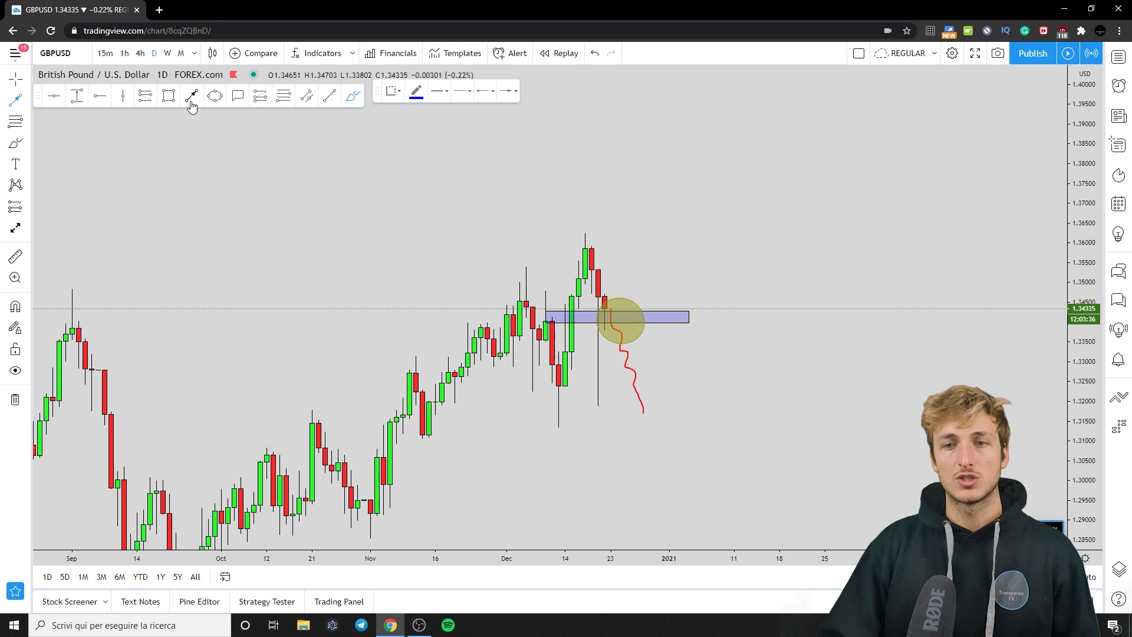
click(617, 310)
click(649, 213)
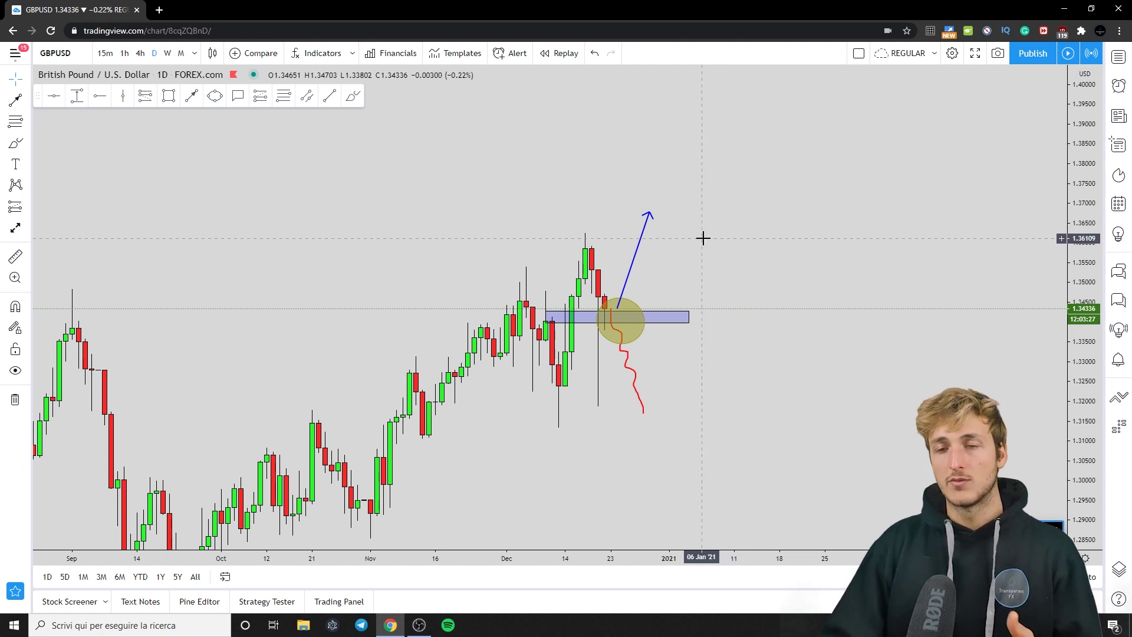
Trace the December swing with the brush from its low over the peak and back into the zone, and delete the stroke
click(353, 96)
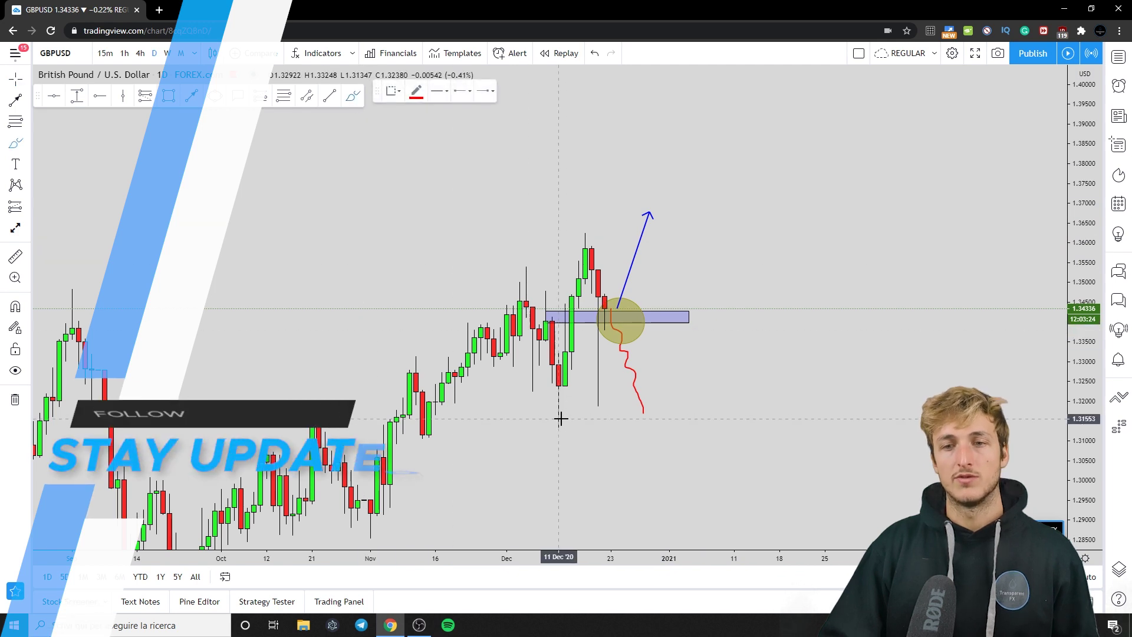
mouse_move(559, 415)
mouse_down()
mouse_move(584, 242)
mouse_move(607, 310)
mouse_up()
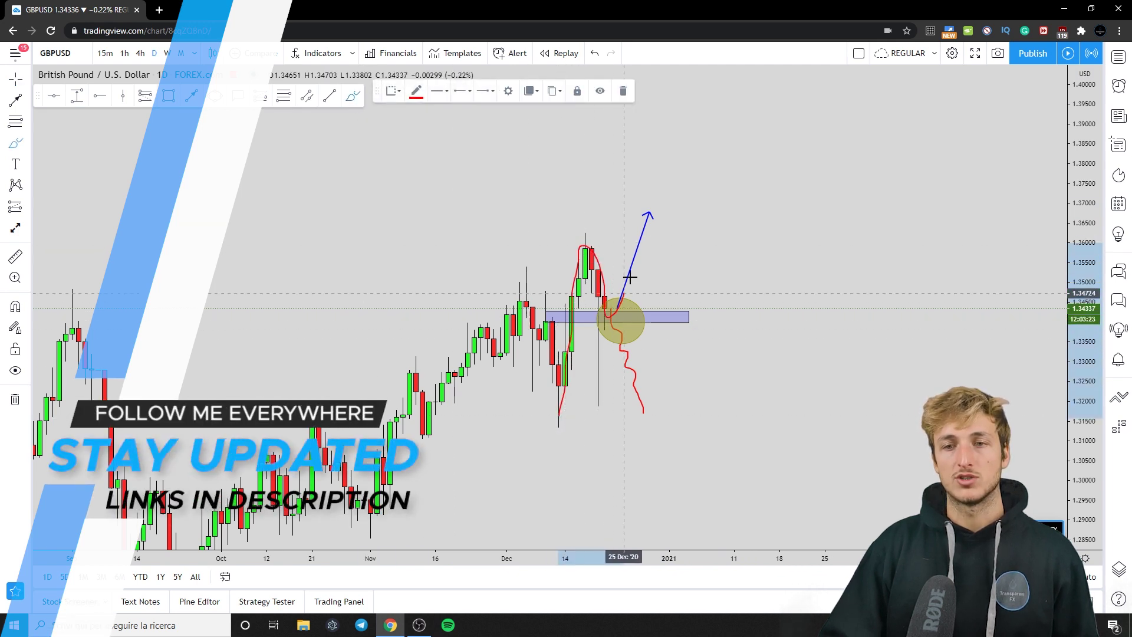
click(645, 214)
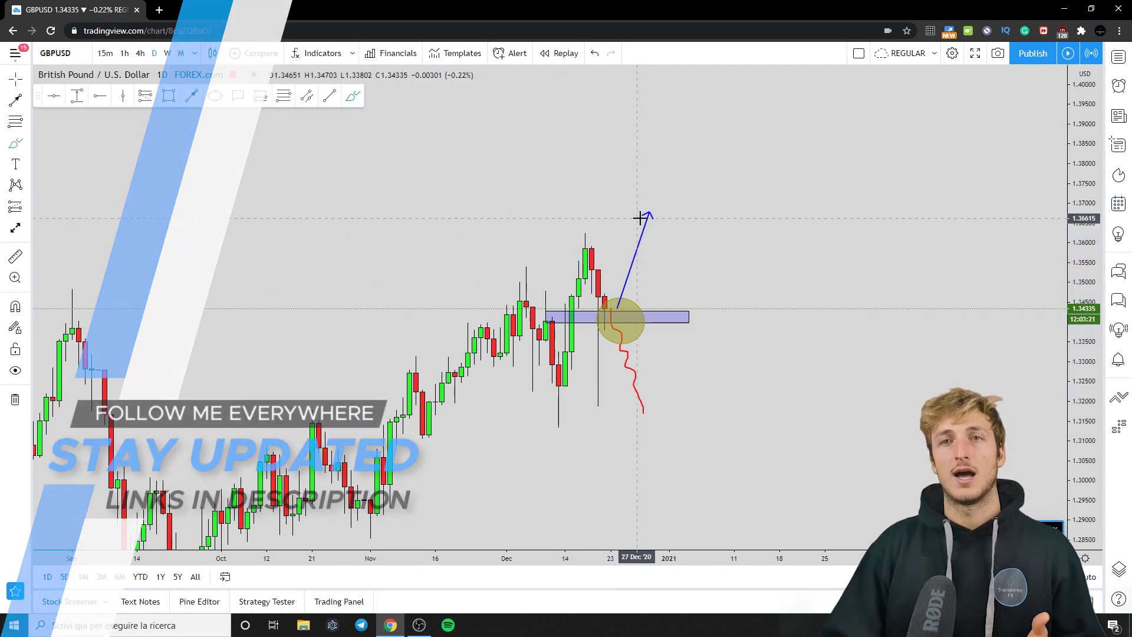